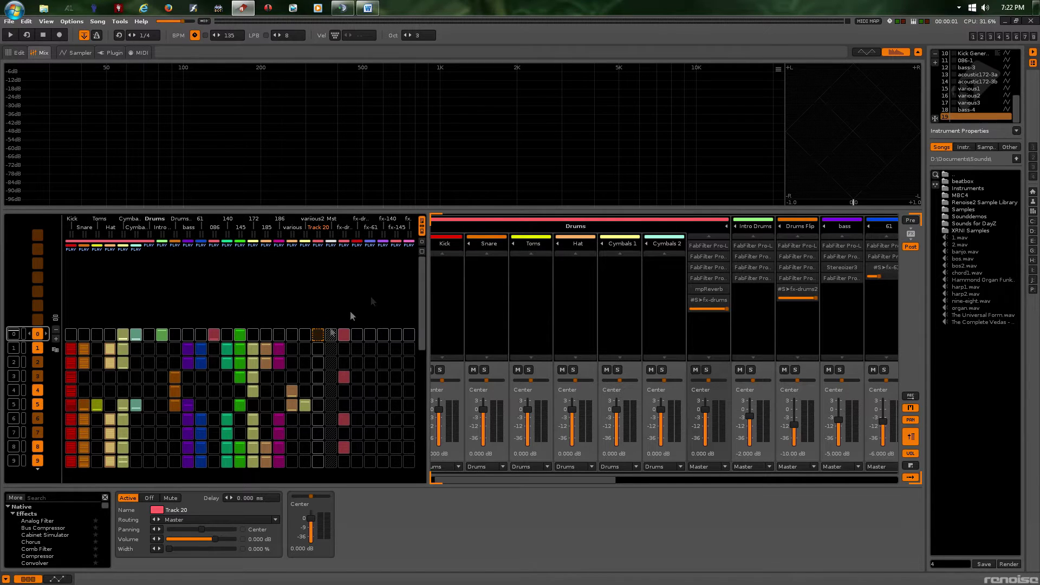
- Examine the song's arrangement in the pattern matrix, from the first sequence row through to the last
mouse_move(421, 265)
mouse_down()
mouse_move(428, 383)
mouse_move(417, 267)
mouse_up()
scroll(393, 310, down, 14)
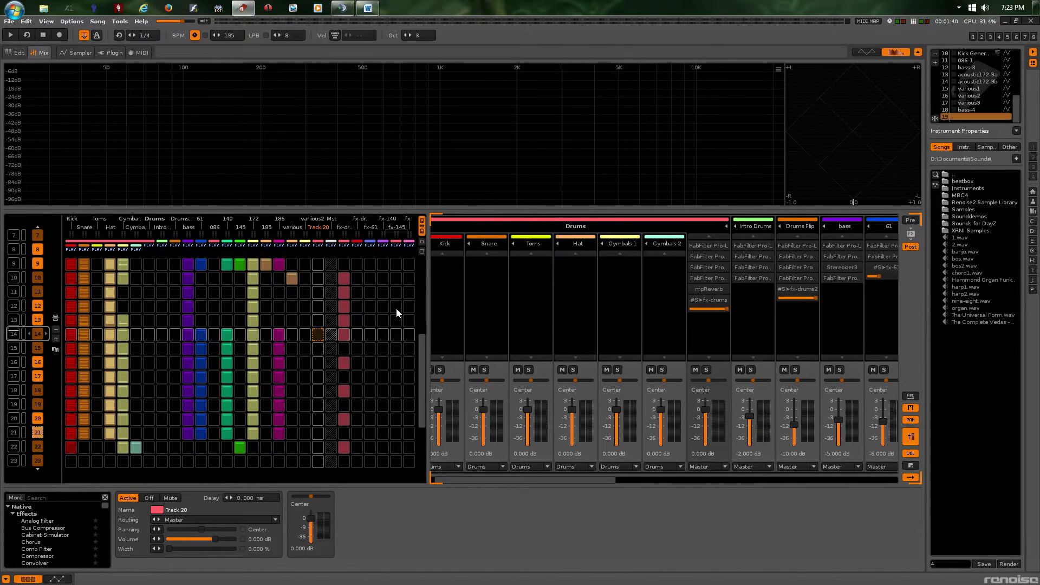
scroll(395, 307, up, 6)
scroll(395, 307, down, 9)
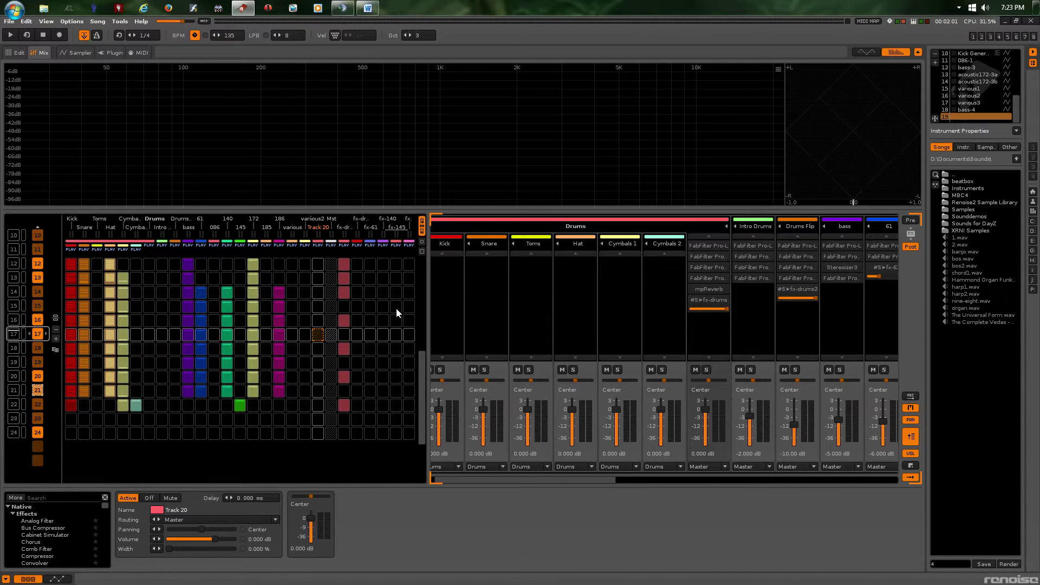
scroll(396, 307, down, 2)
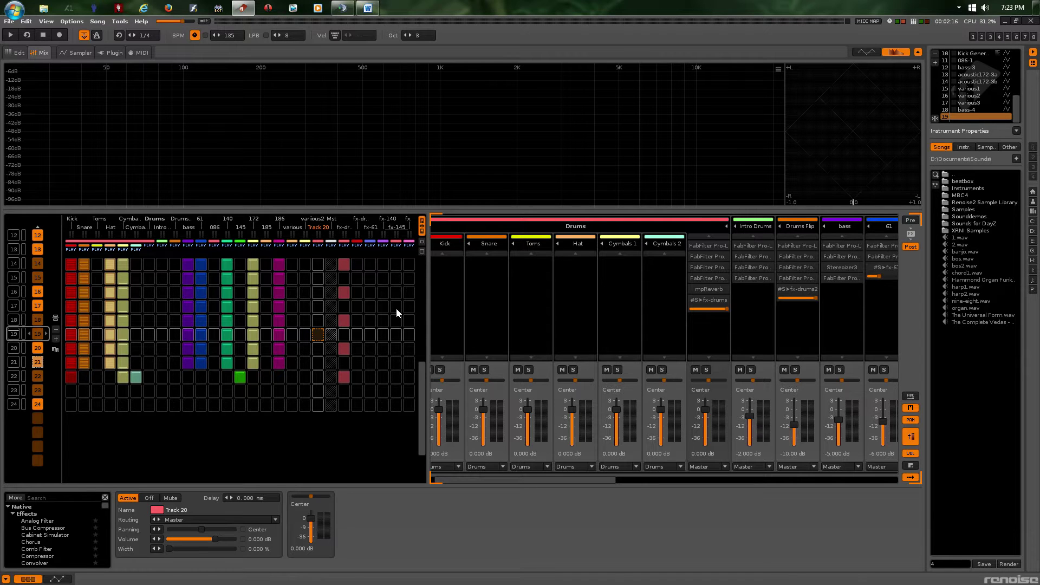
scroll(395, 308, up, 18)
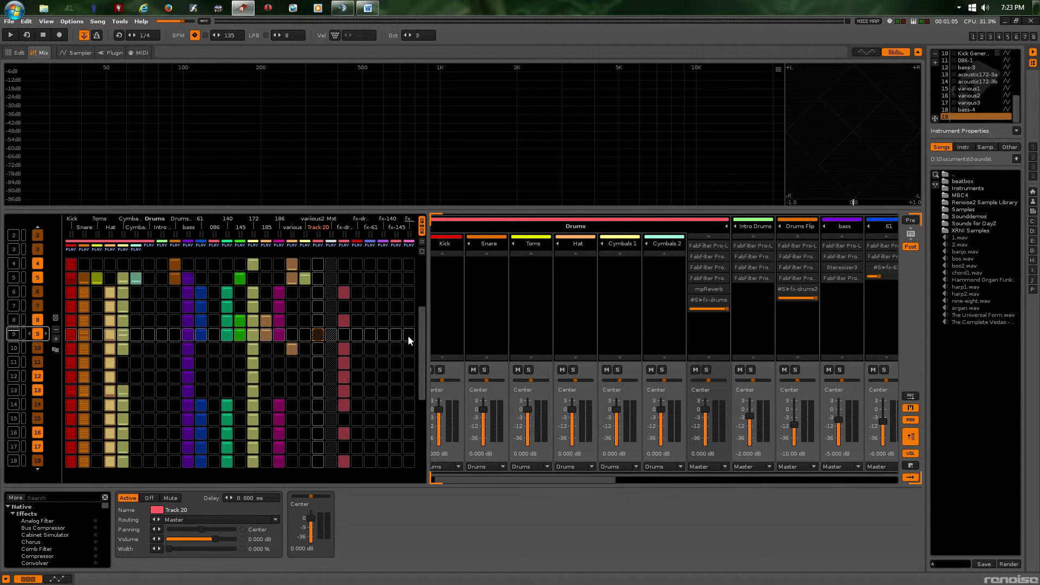
scroll(408, 336, down, 12)
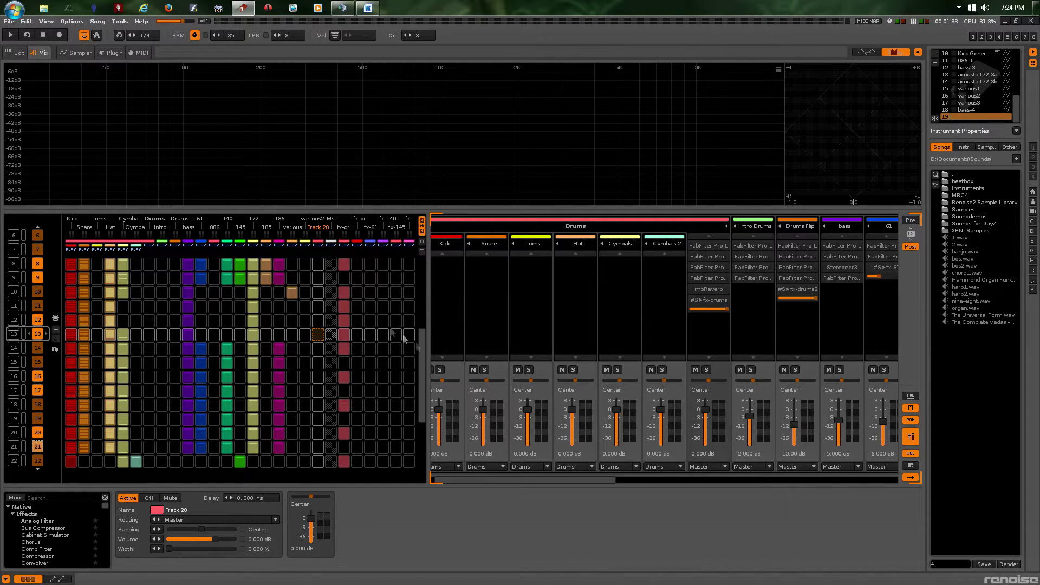
drag(421, 378, 422, 291)
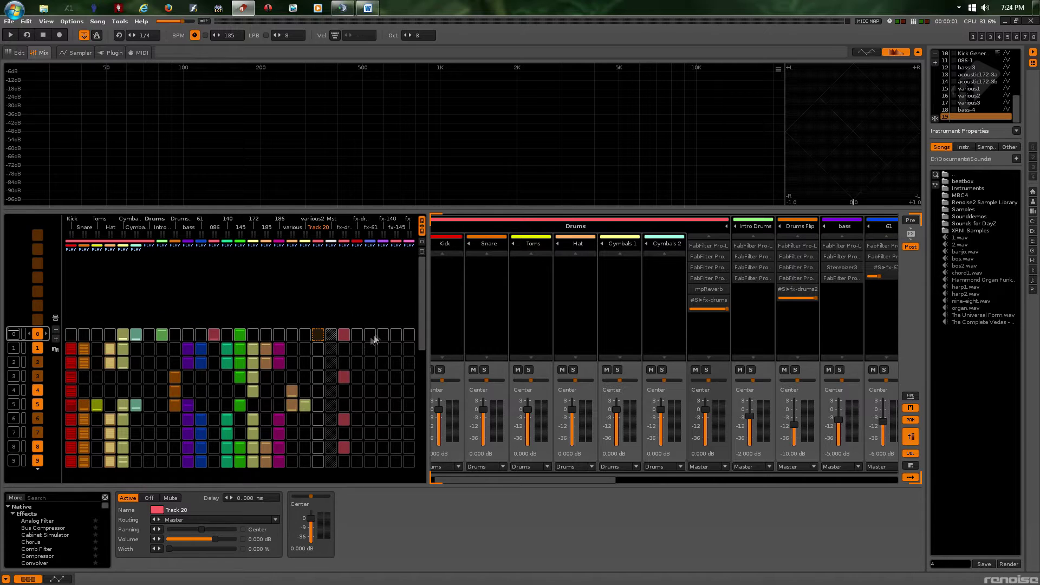
scroll(346, 350, down, 6)
scroll(347, 353, down, 9)
scroll(347, 353, up, 20)
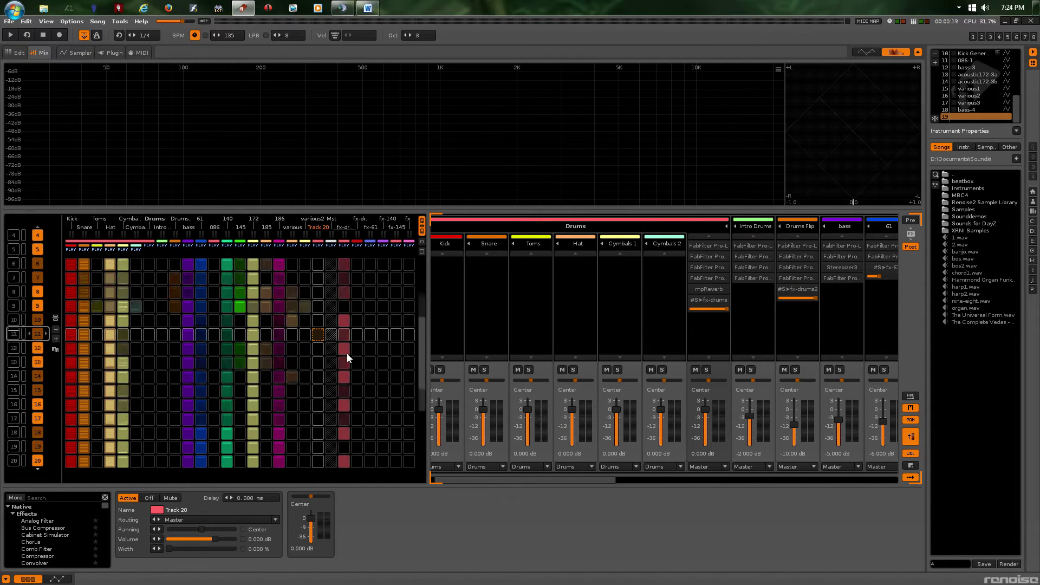
scroll(347, 353, down, 11)
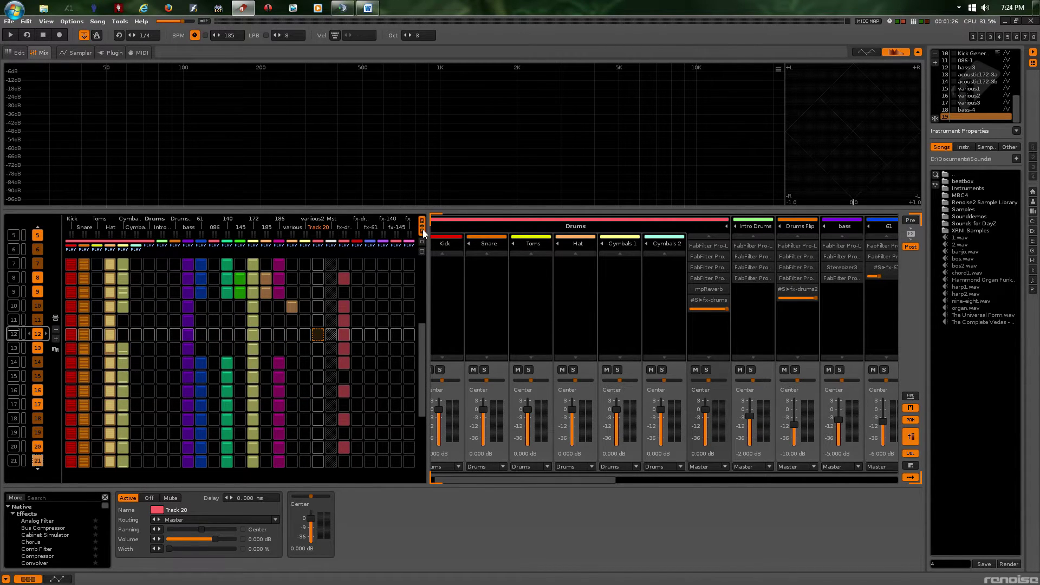
- Collapse the pattern matrix to widen the mixer and bring the master and send tracks into view
click(422, 229)
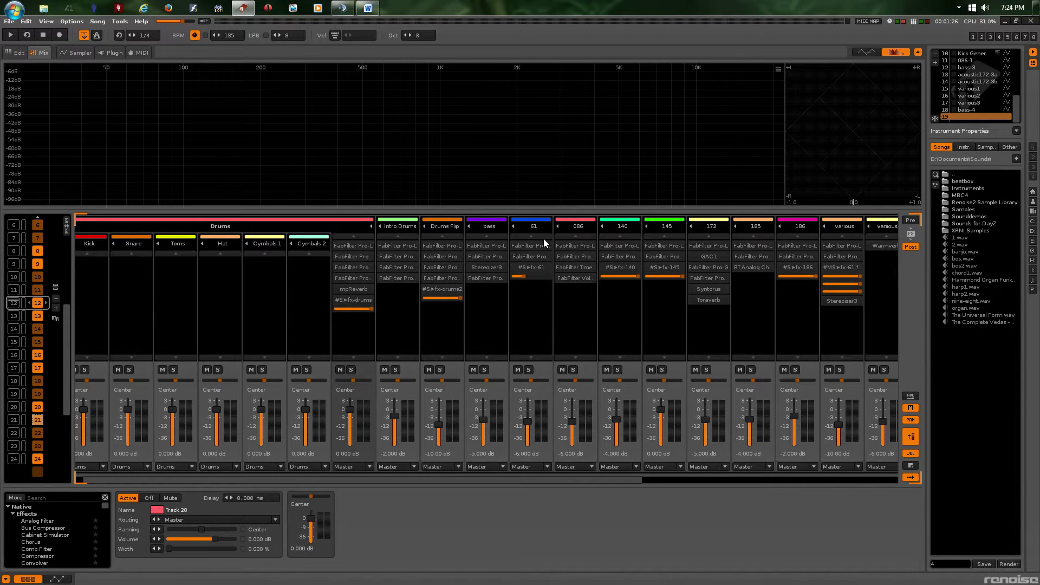
drag(601, 479, 766, 489)
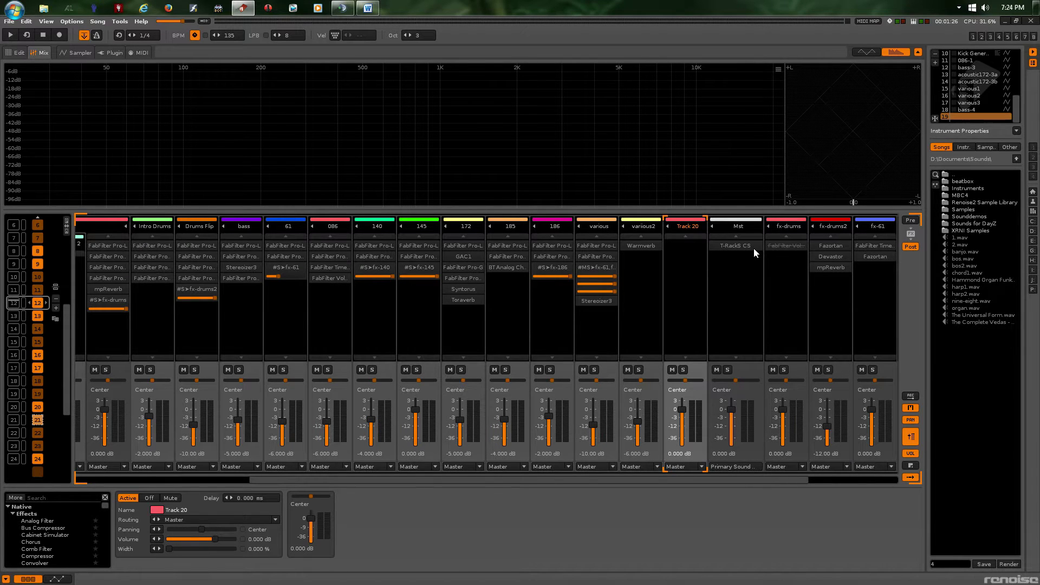
- Inspect the FabFilter Pro-L limiter on the bass track in its plugin window, and close the window
click(244, 245)
right_click(243, 246)
key(Escape)
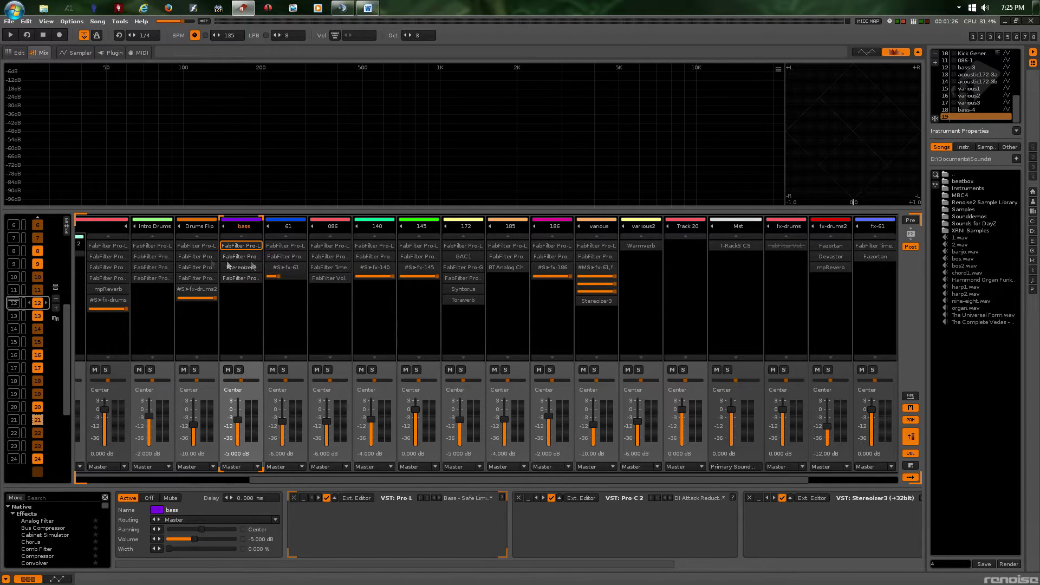
double_click(251, 248)
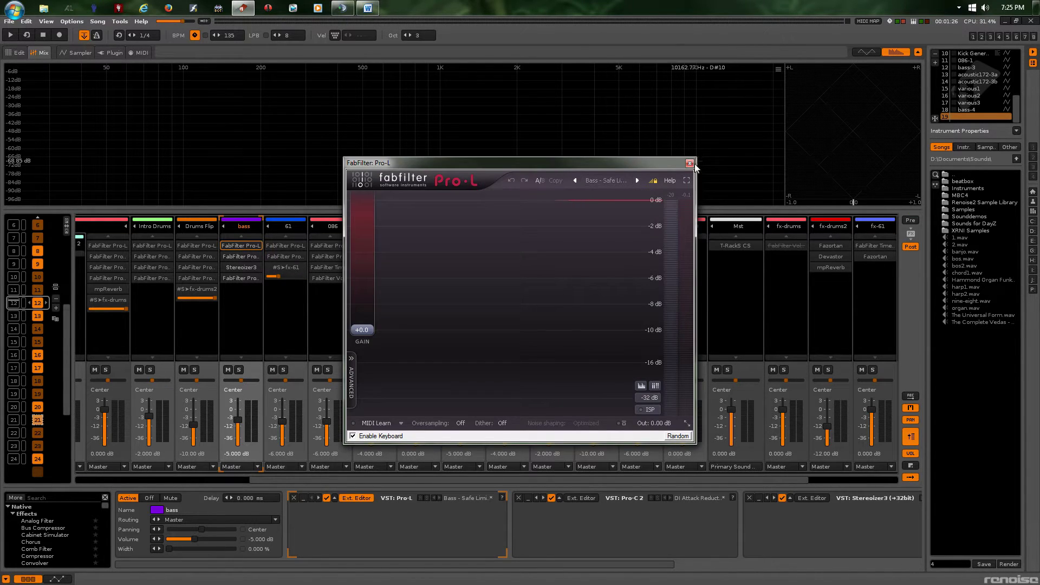
click(689, 163)
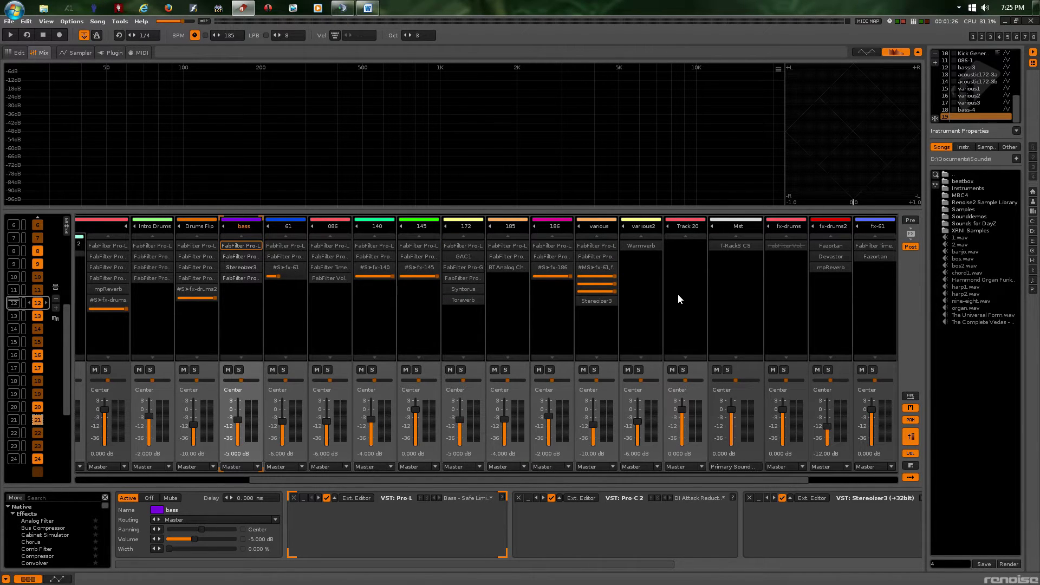
- Inspect the T-RackS CS plugin on the master track in its own window, and close the window
double_click(738, 245)
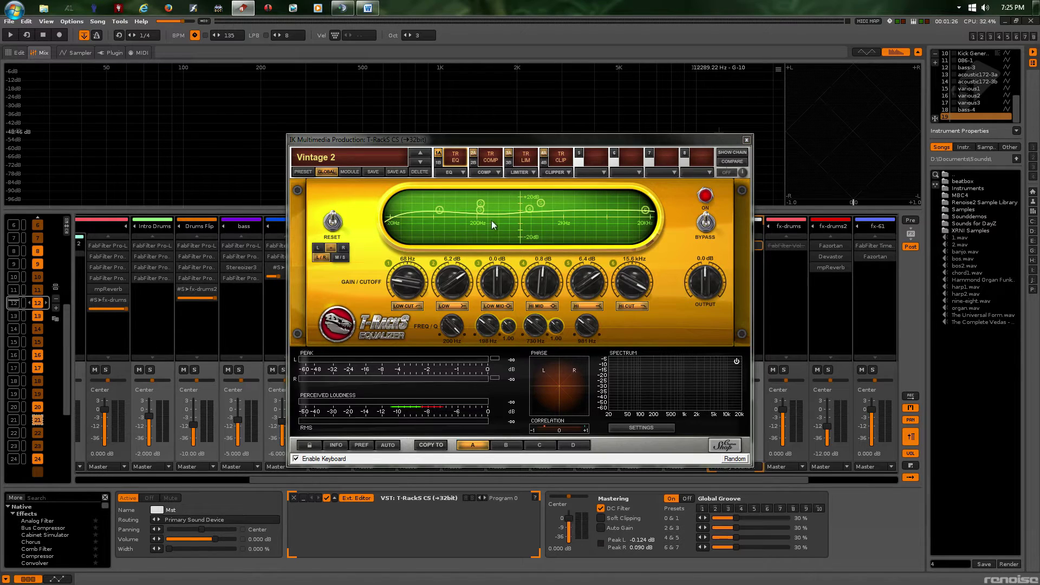
click(746, 141)
click(737, 318)
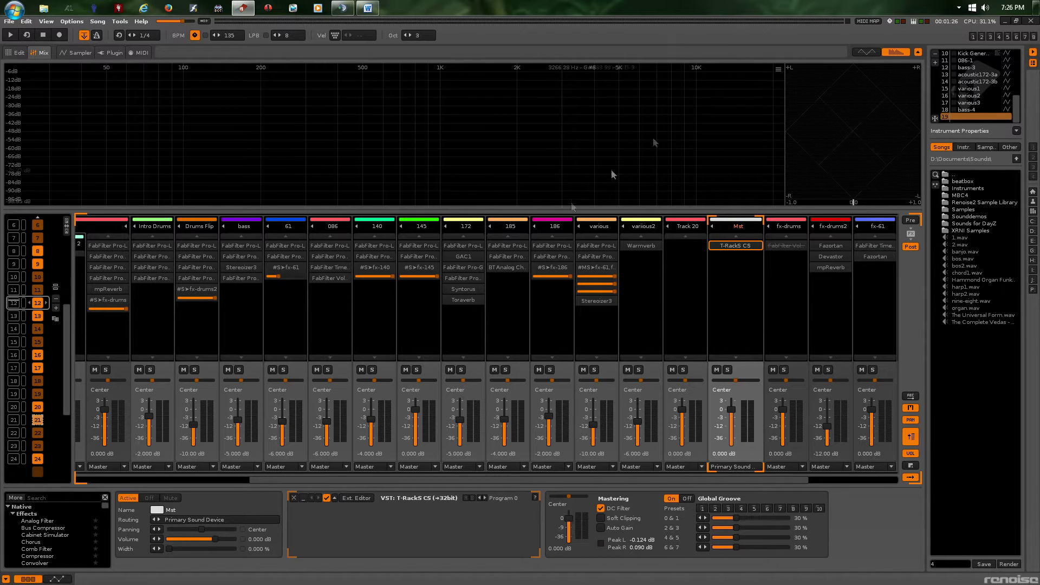
- Show the 145-1 instrument's waveform in the sampler and audition it
drag(1016, 109, 1025, 51)
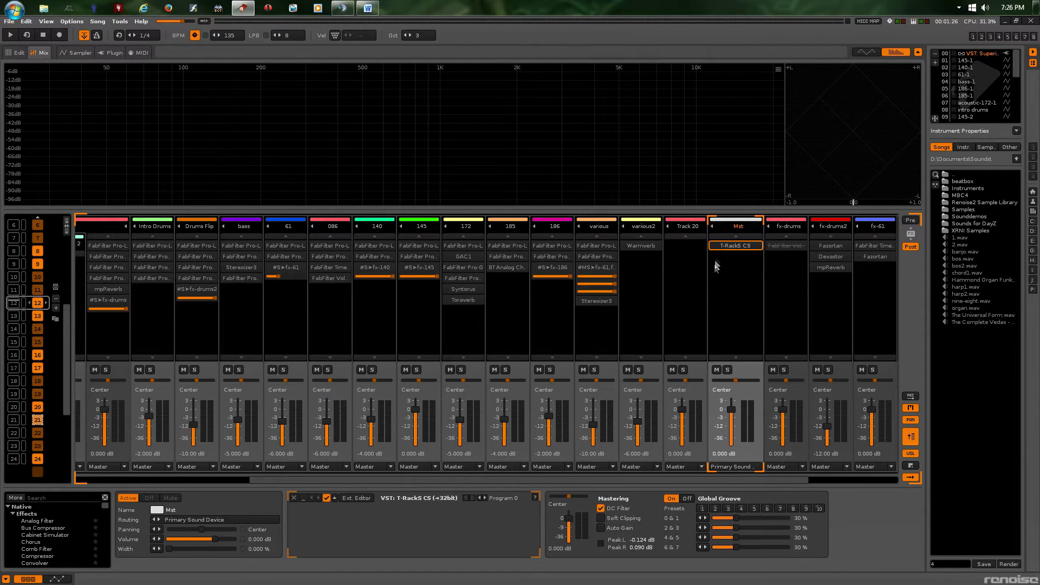
click(690, 295)
click(85, 52)
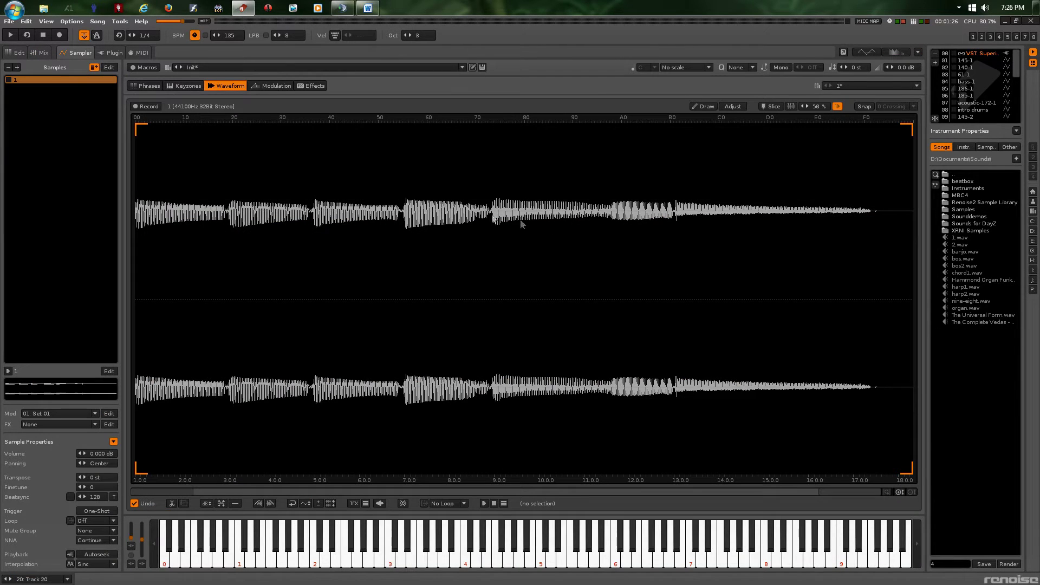
click(971, 59)
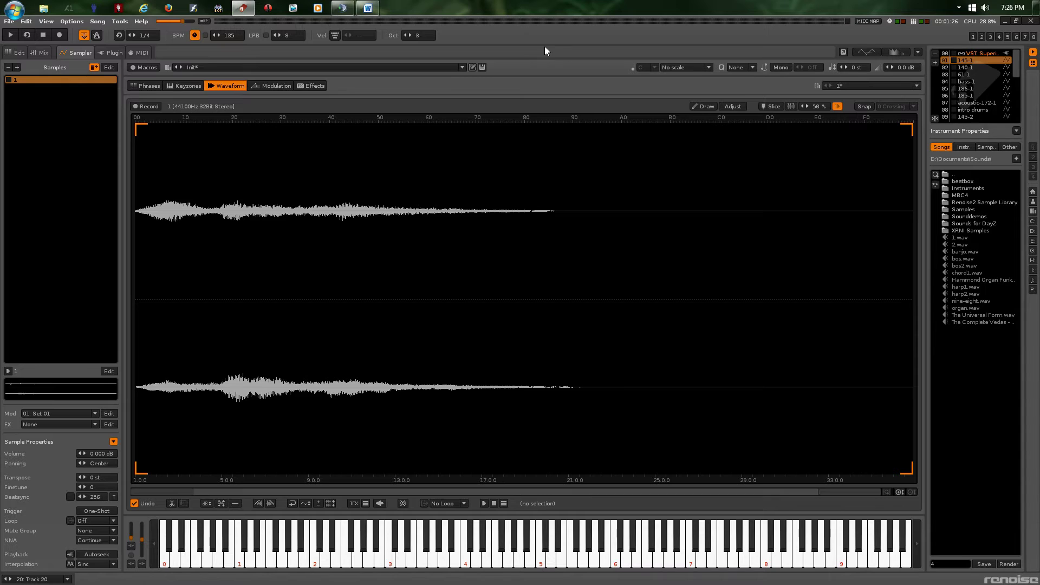
key(q)
- Step through the next instruments' waveforms up to bass-1 and audition the bass-1 sample
key(ctrl+Down)
key(ctrl+Down)
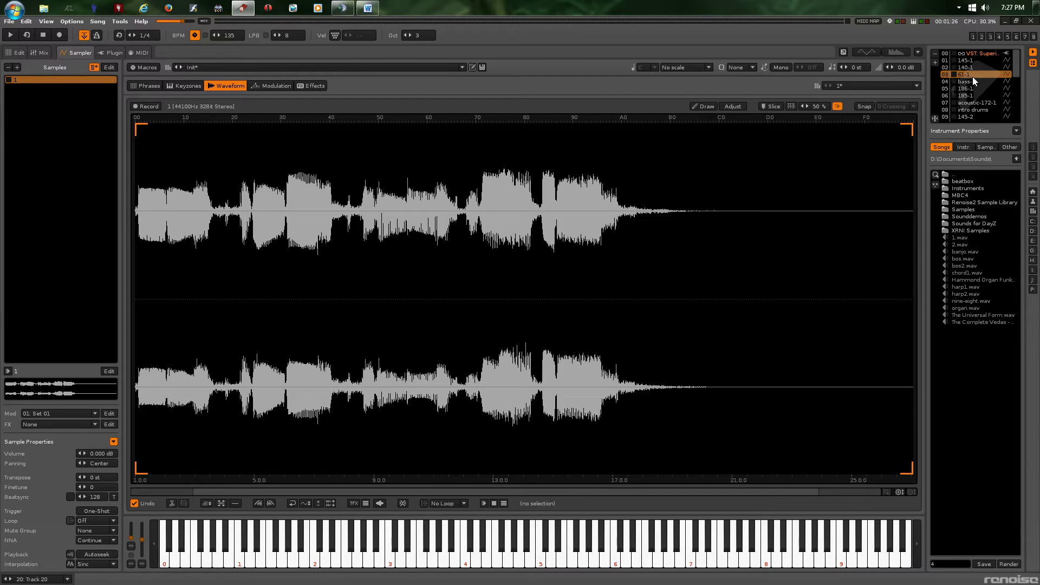
key(ctrl+Down)
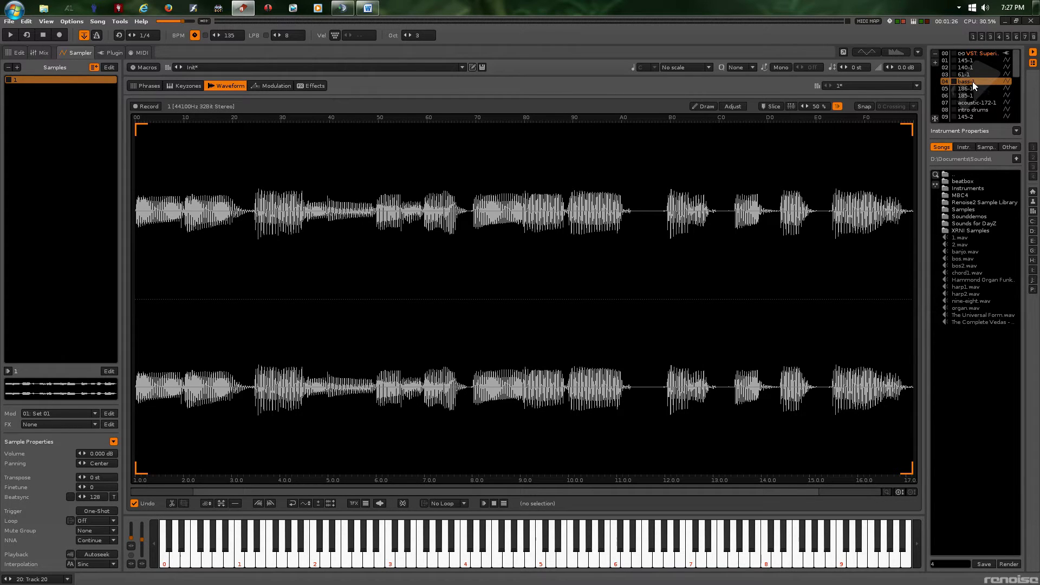
click(972, 76)
click(974, 82)
key(q)
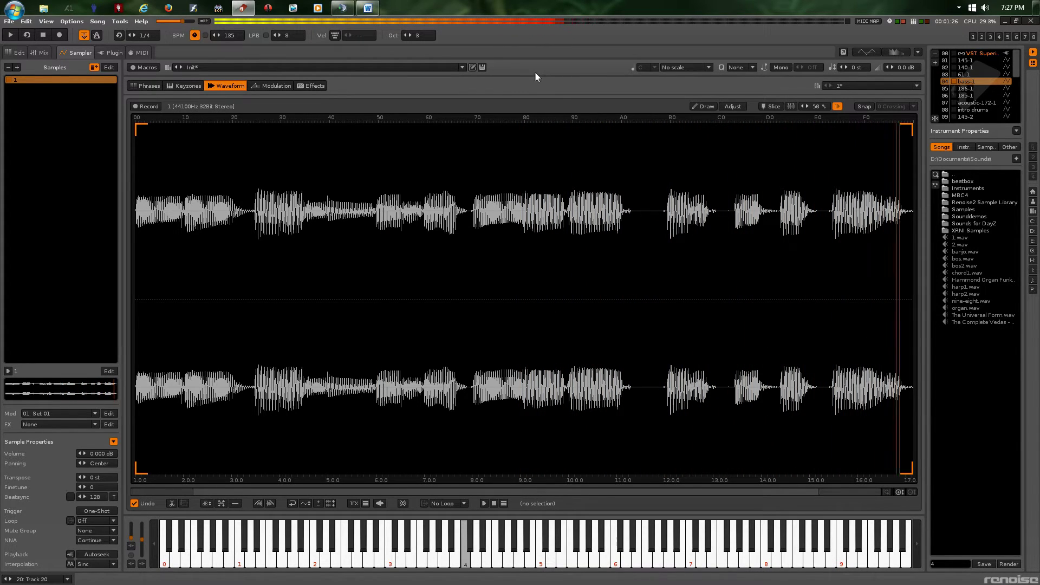
- Audition the acoustic-172-1 sample and display the intro drums waveform
scroll(966, 88, down, 3)
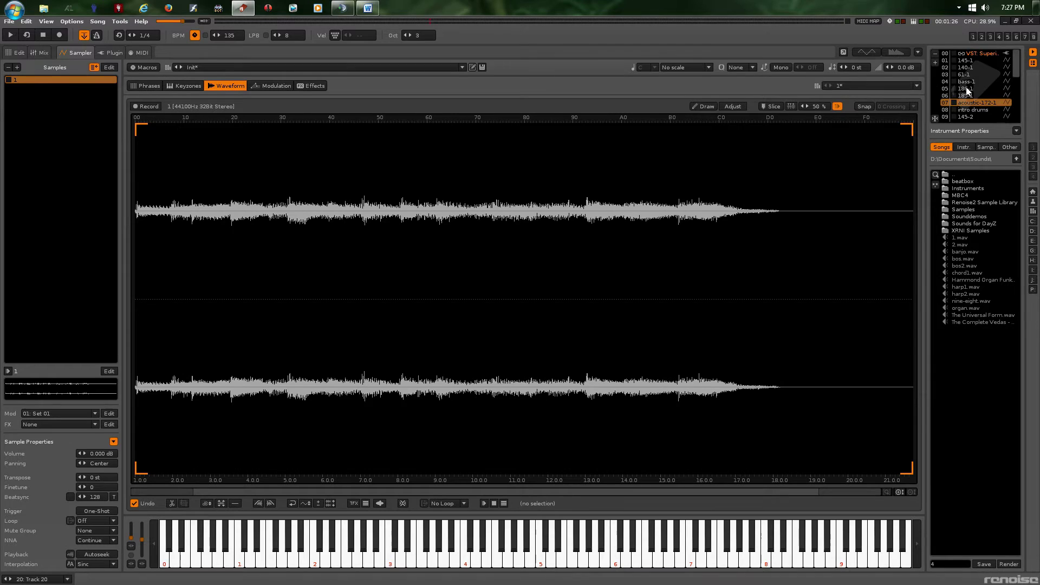
key(q)
click(973, 110)
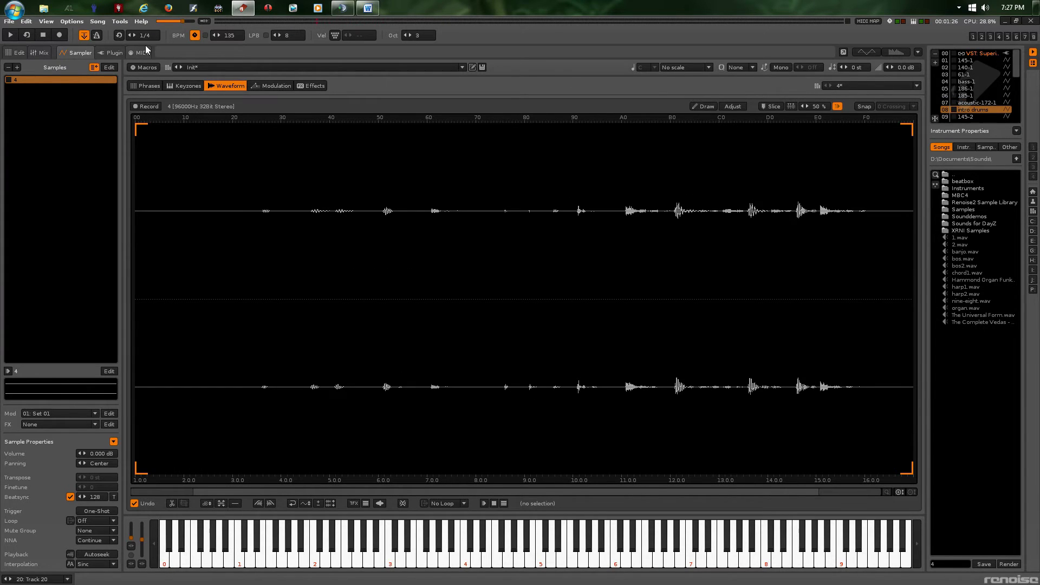
- Return to the mixer, review the tracks from the Drums group to the sends, and go to sequence row 3
click(41, 53)
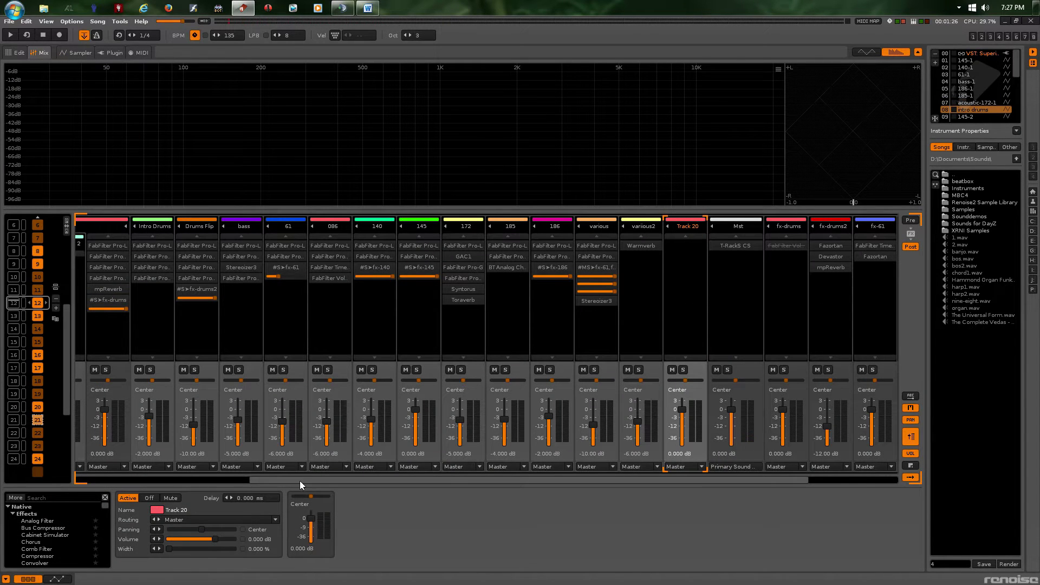
drag(282, 483, 265, 481)
drag(167, 485, 141, 478)
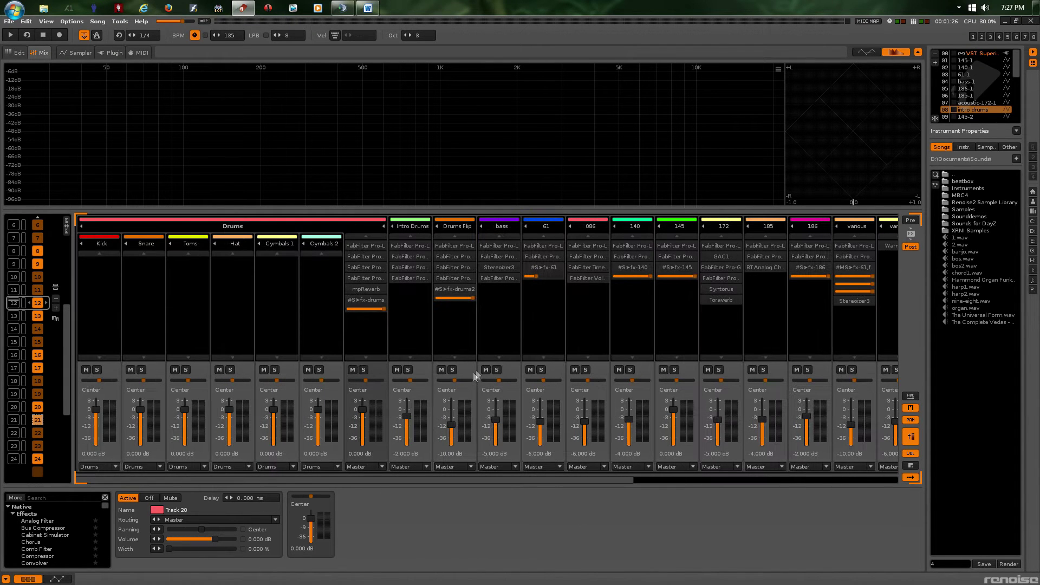
drag(414, 479, 712, 477)
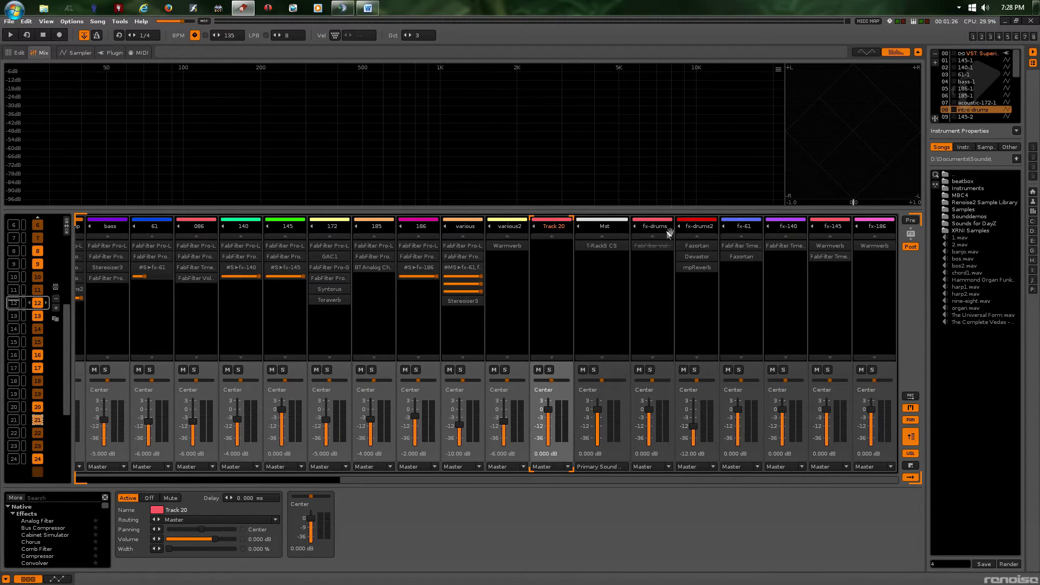
drag(569, 480, 308, 482)
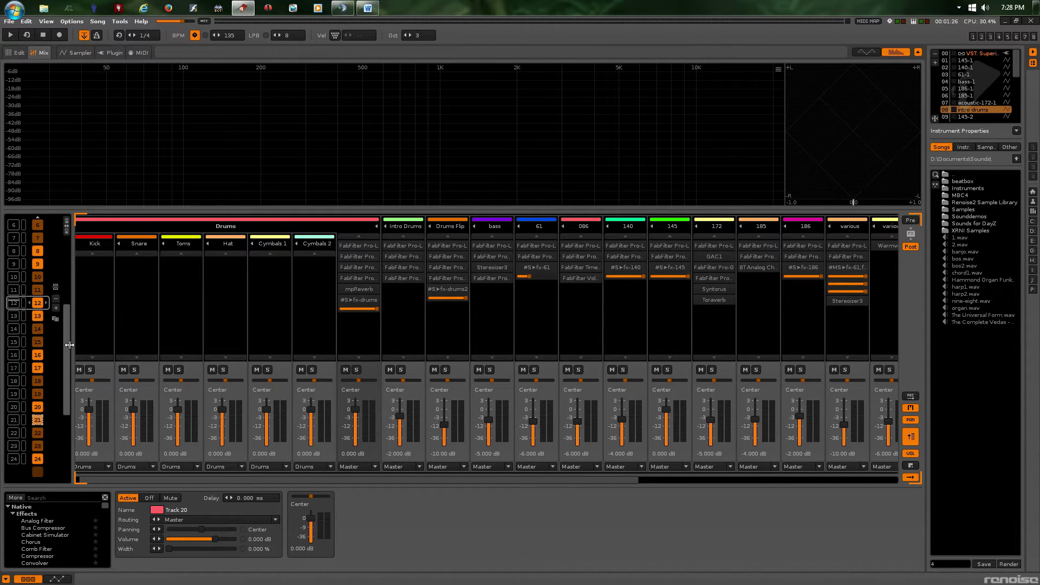
scroll(55, 306, up, 3)
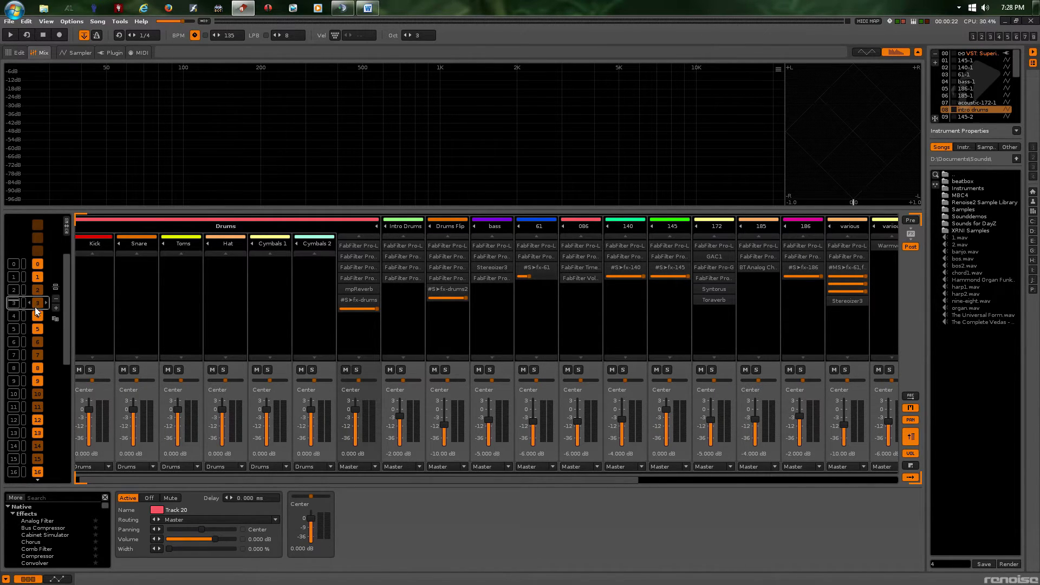
- Look up the Render Song to Disk command among the file commands without running it
click(9, 21)
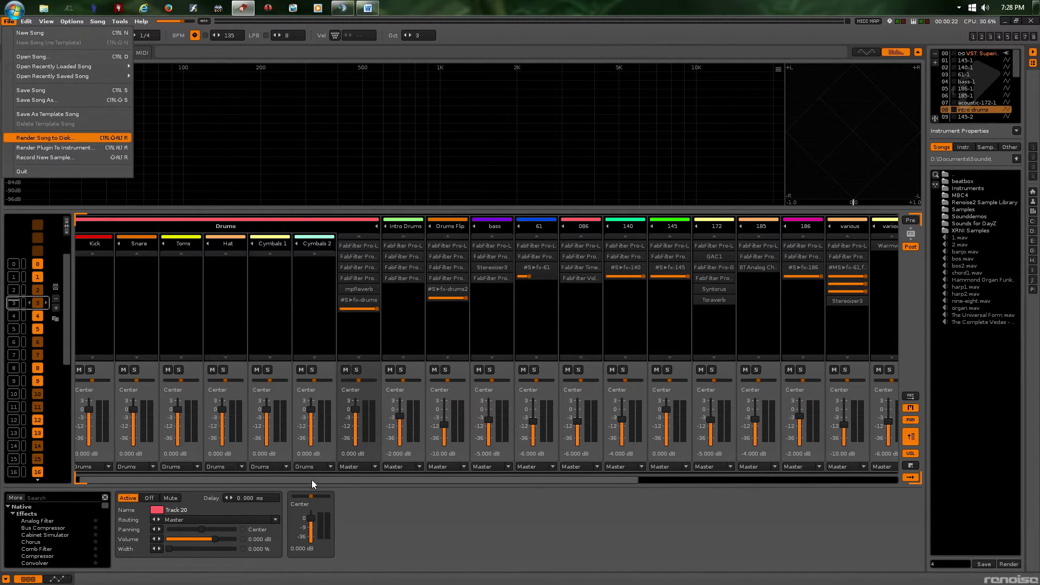
click(350, 478)
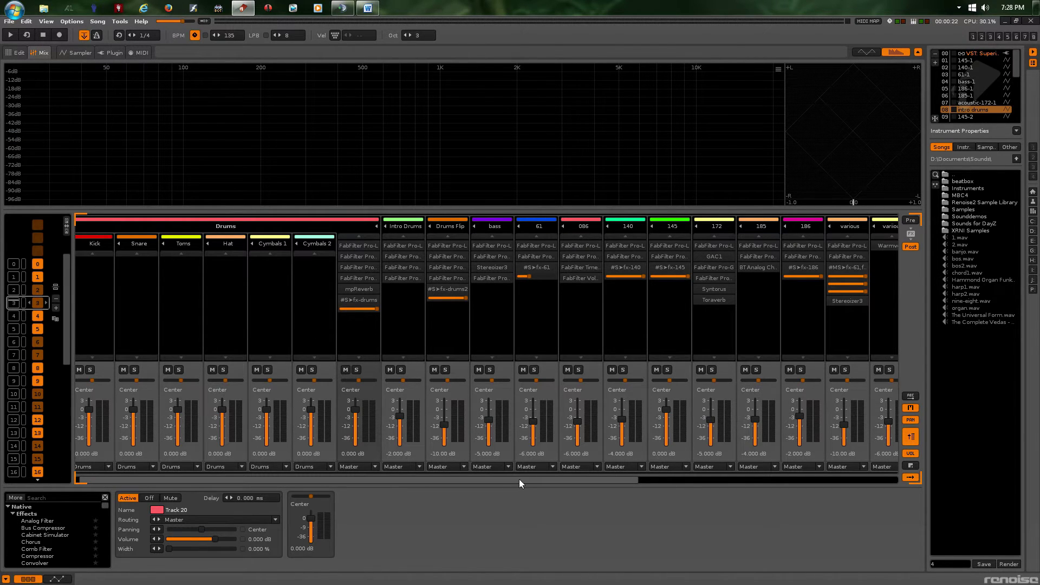
- Audition the intro drums sample in the sampler and compare its waveform with the acoustic-172-2 sample
click(81, 52)
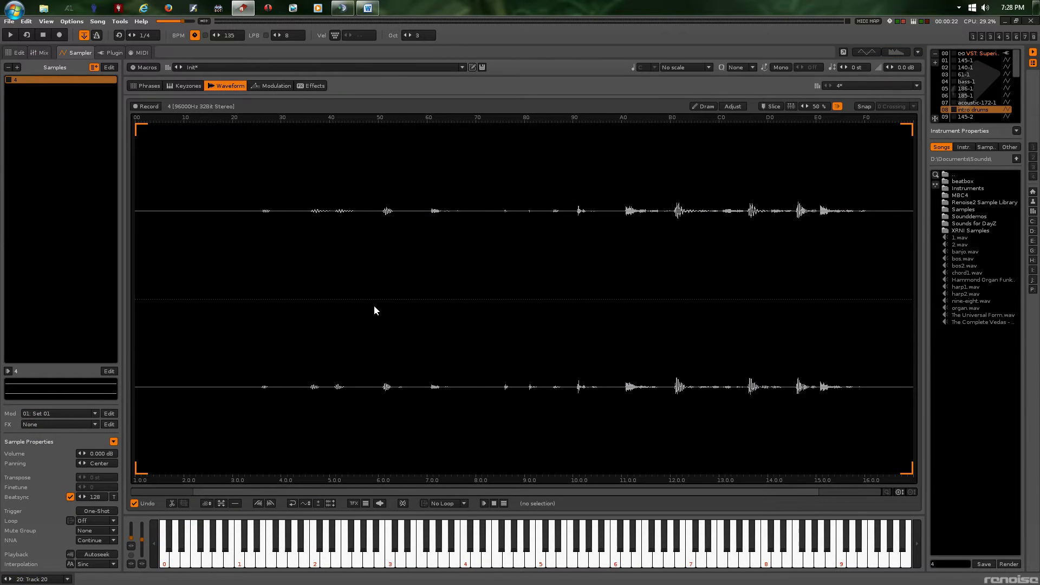
key(q)
scroll(976, 96, down, 2)
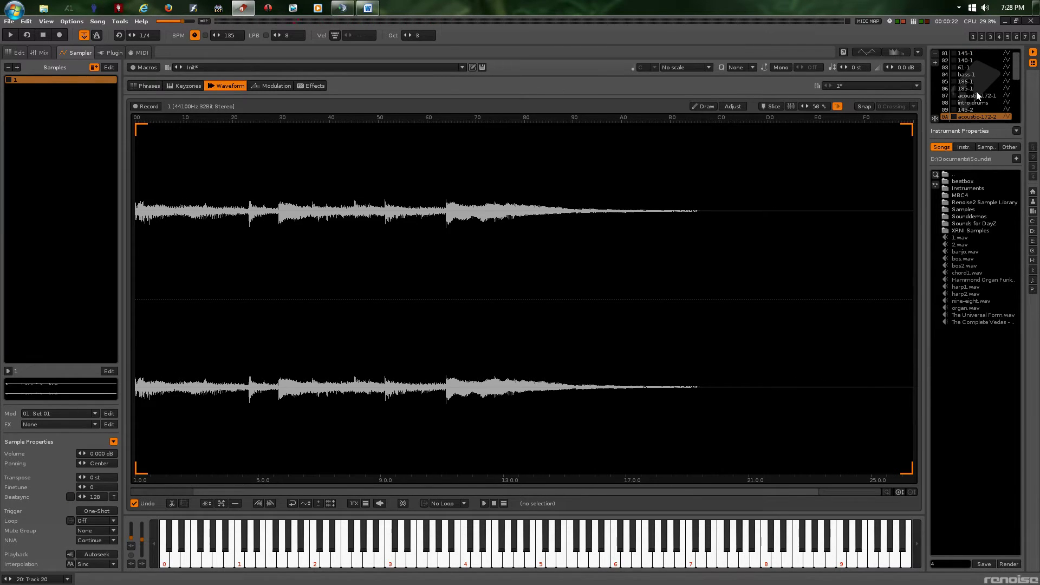
scroll(977, 95, up, 2)
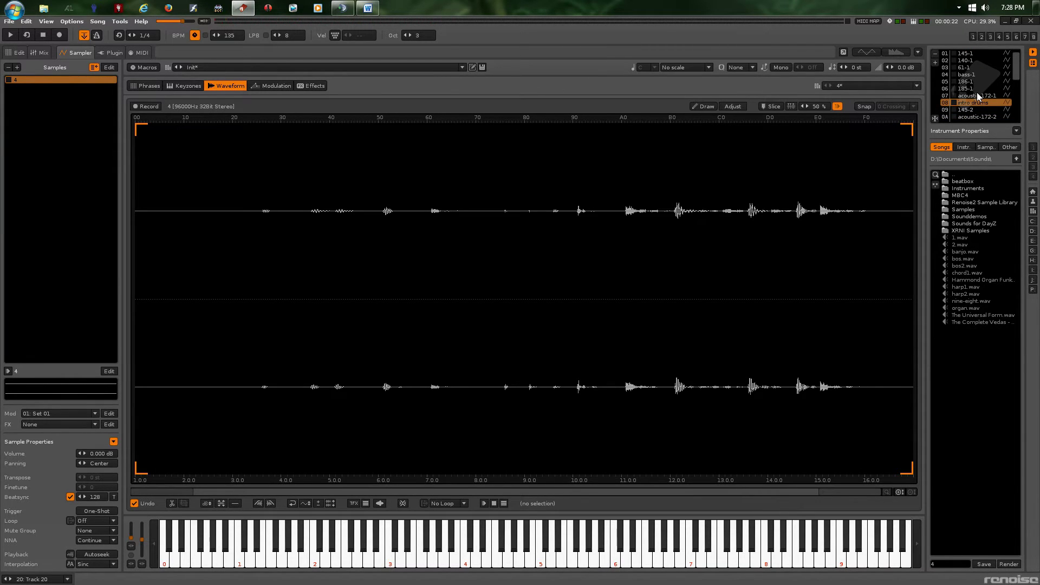
- Return to the mixer and select the acoustic-172-1 instrument
click(41, 53)
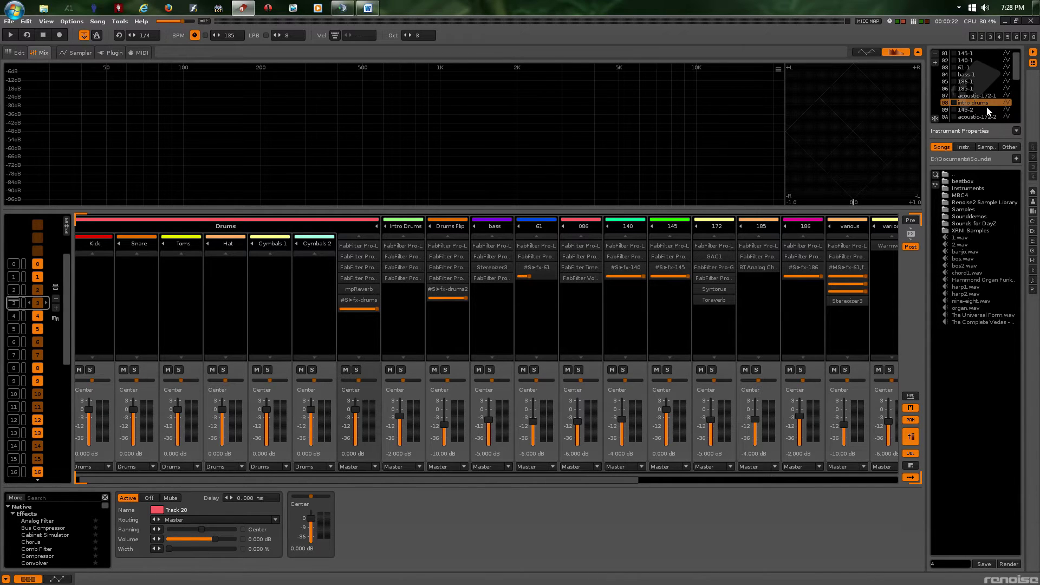
click(975, 95)
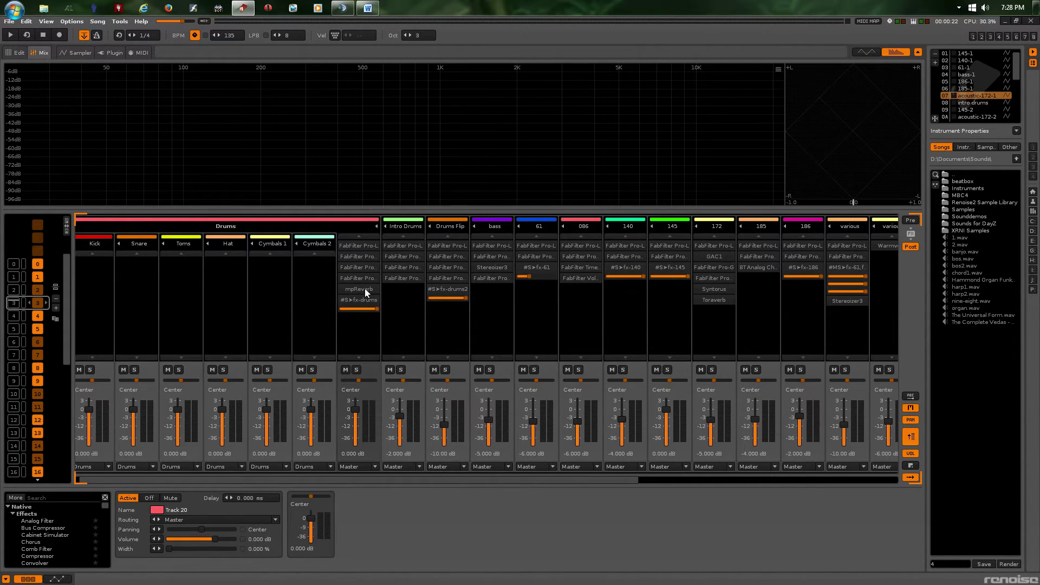
- Step through the instrument list from intro drums to various2 to review the rendered instruments
click(977, 102)
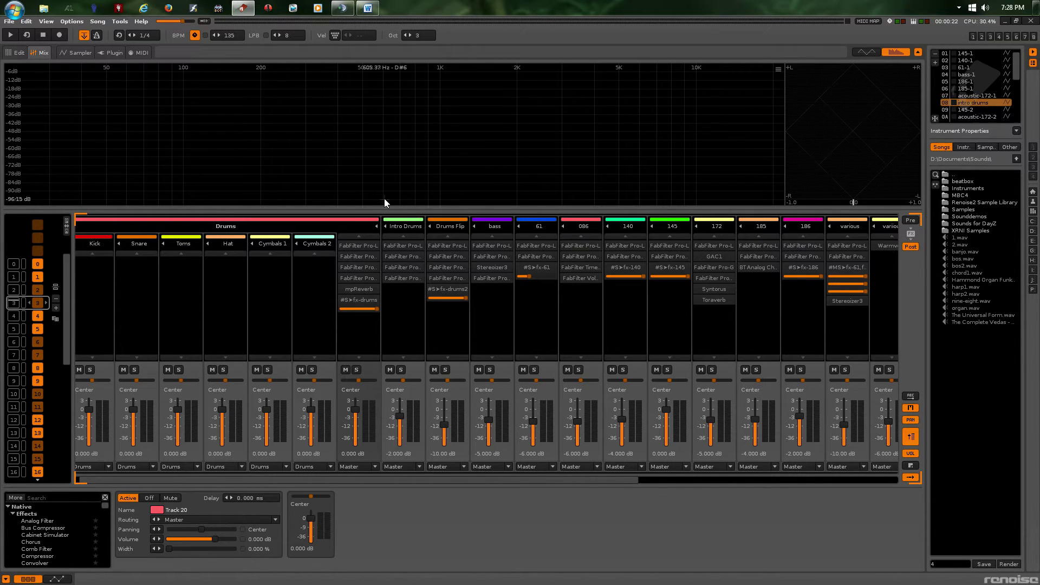
scroll(968, 95, down, 4)
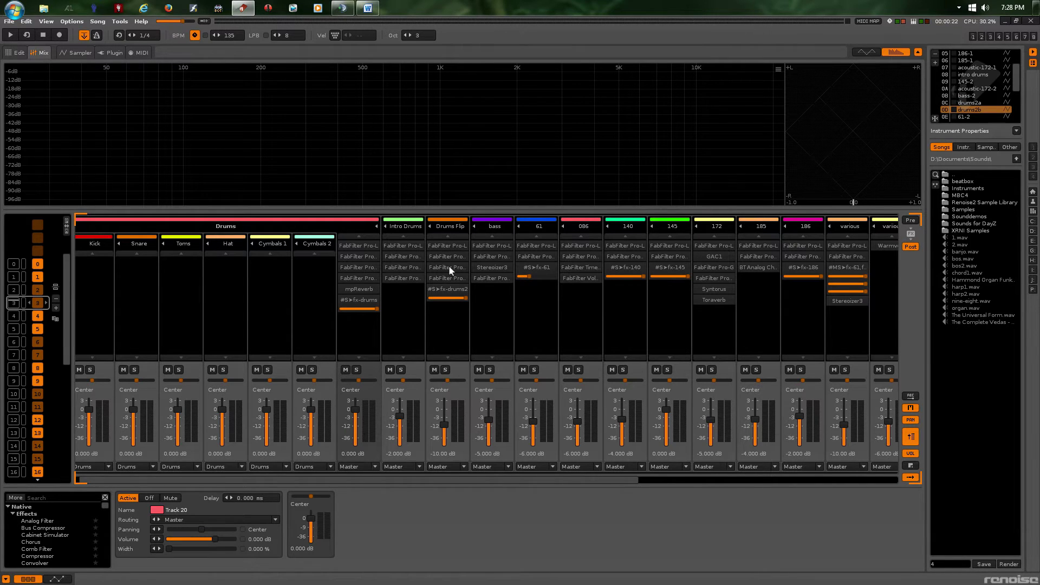
scroll(982, 106, down, 4)
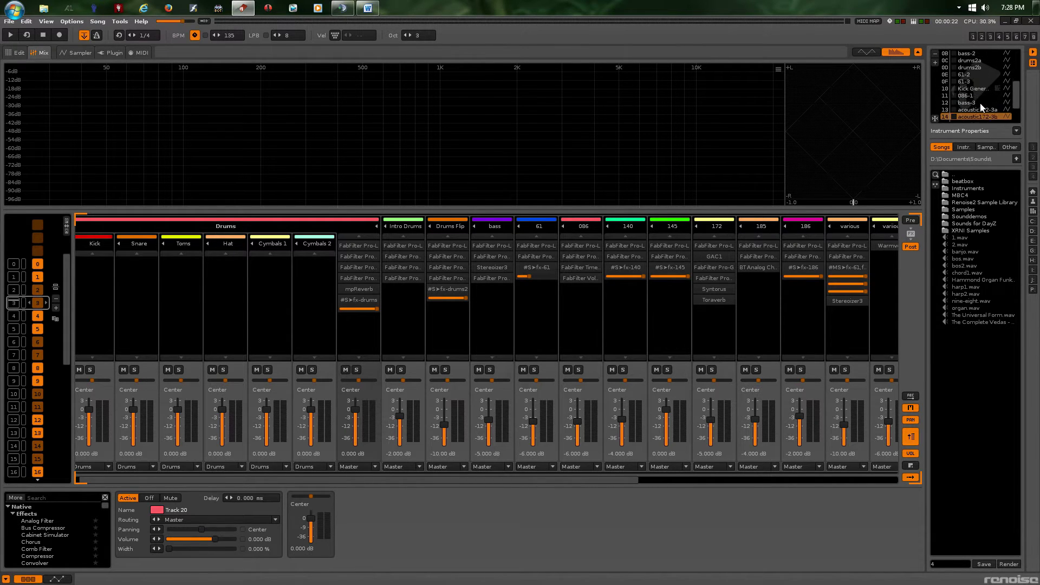
scroll(980, 106, down, 5)
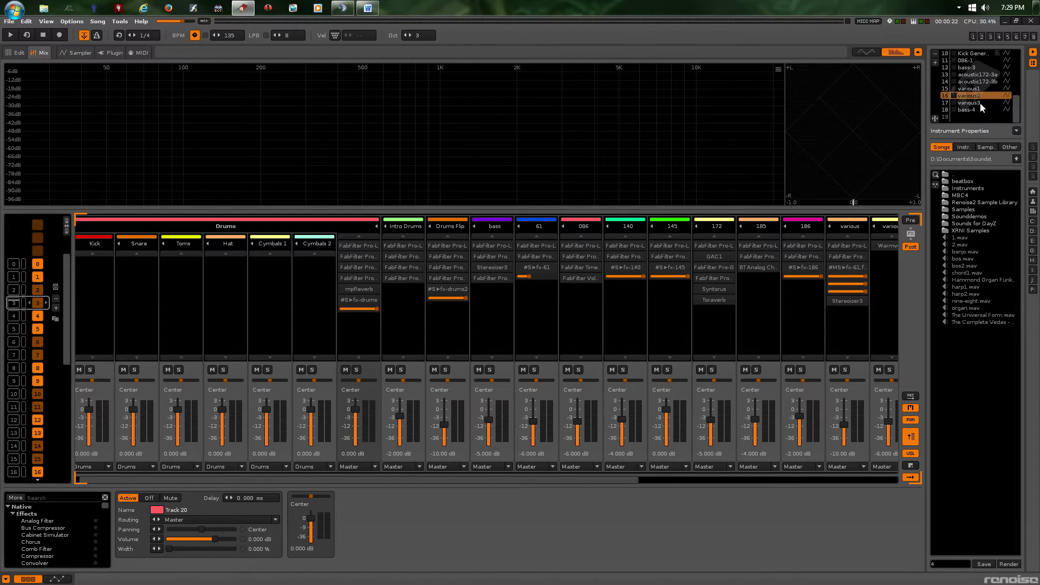
- Open the sampler, audition the various3 sample and compare its waveform with the various2 sample
click(111, 52)
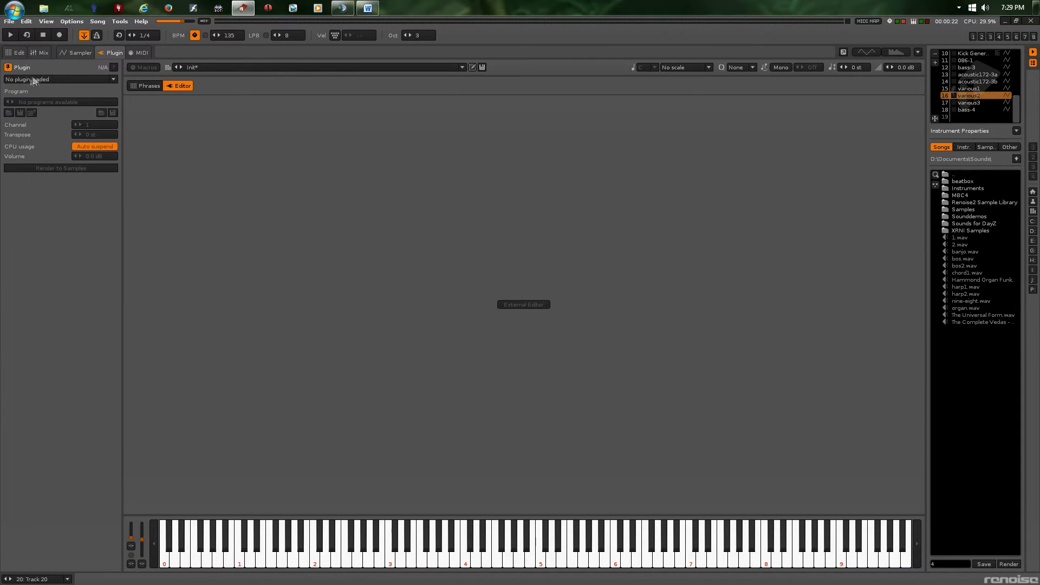
click(66, 57)
scroll(997, 87, down, 1)
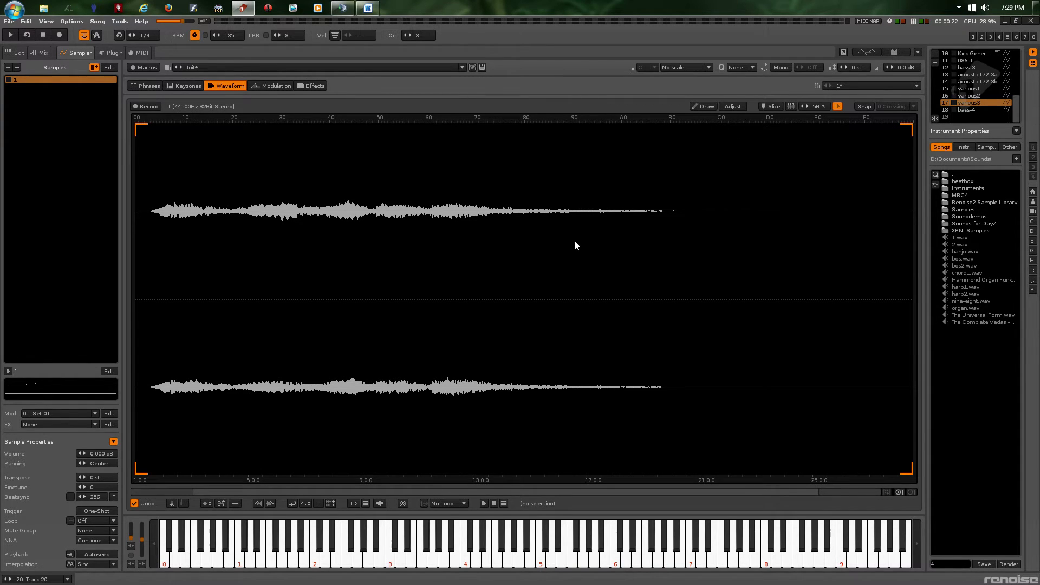
key(q)
click(968, 95)
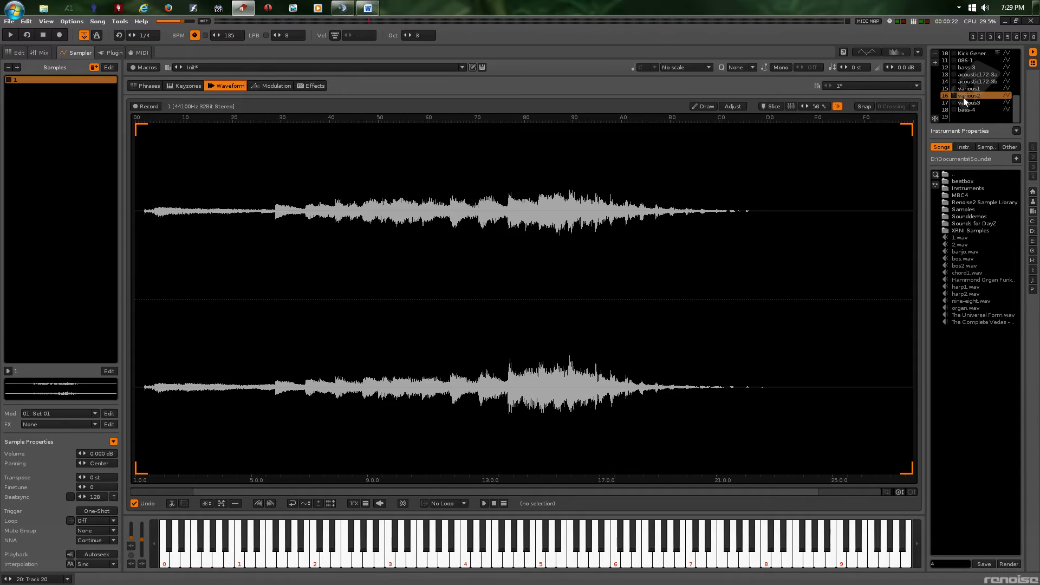
scroll(963, 102, up, 4)
scroll(964, 102, down, 4)
key(alt+Tab)
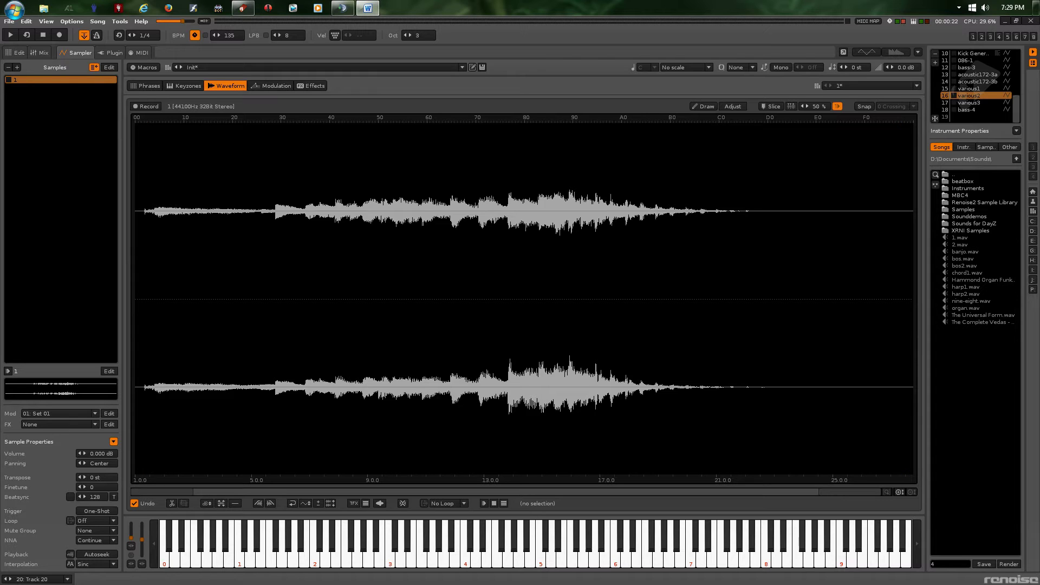
- Return to the mixer, switch it to pre-mixer volume and panning, and select the Drums group track
click(39, 52)
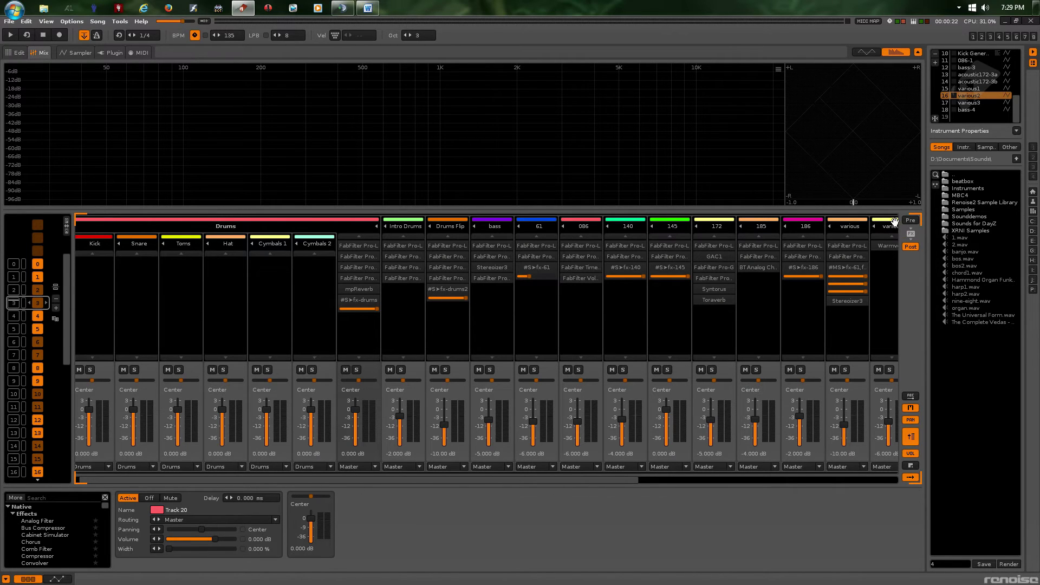
click(911, 220)
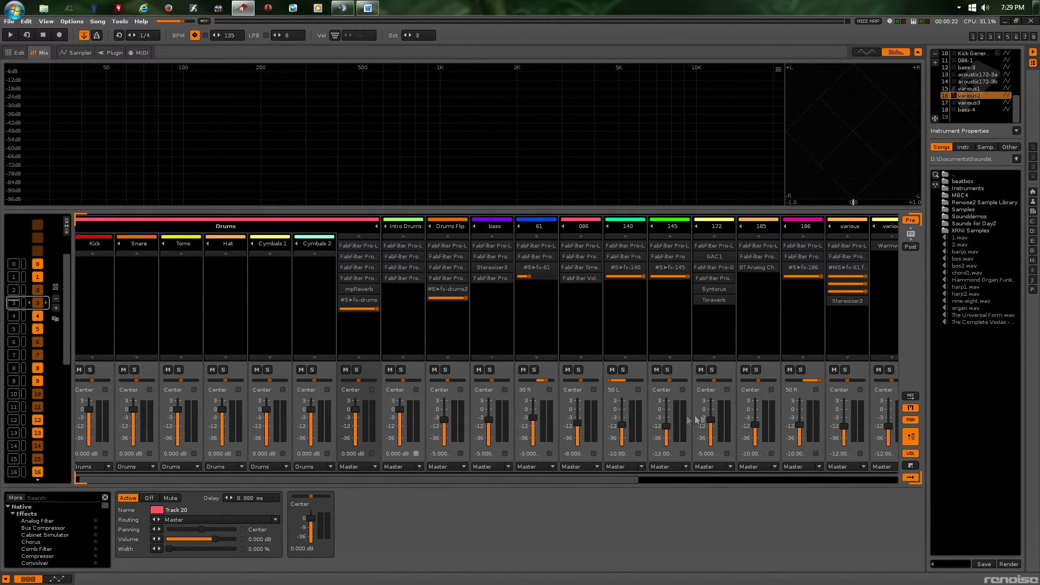
click(318, 323)
click(354, 334)
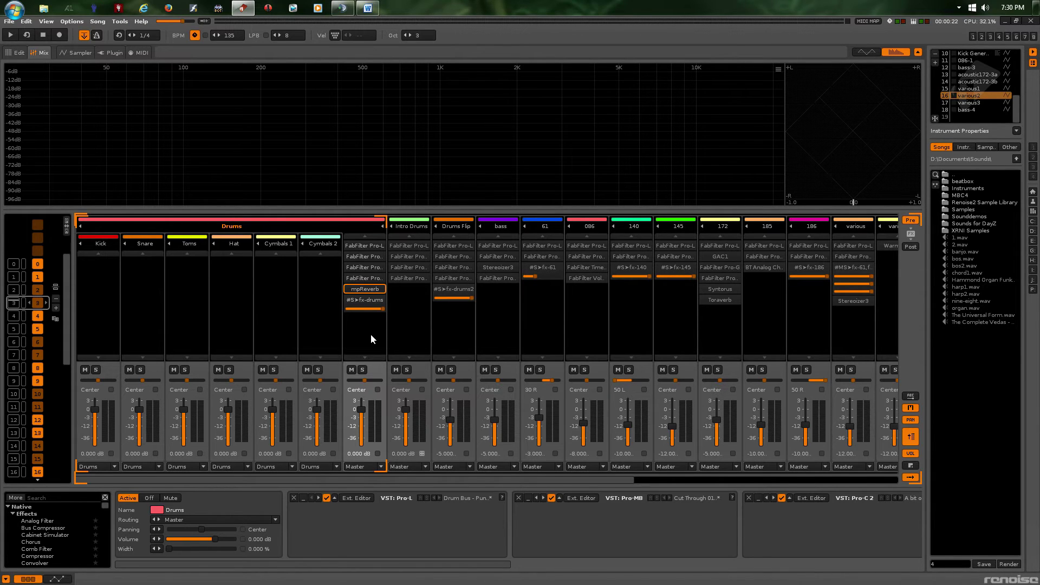
- Review the mixer tracks from the Drums group to the sends, inspecting the various2 and Track 20 channels
drag(431, 479, 597, 482)
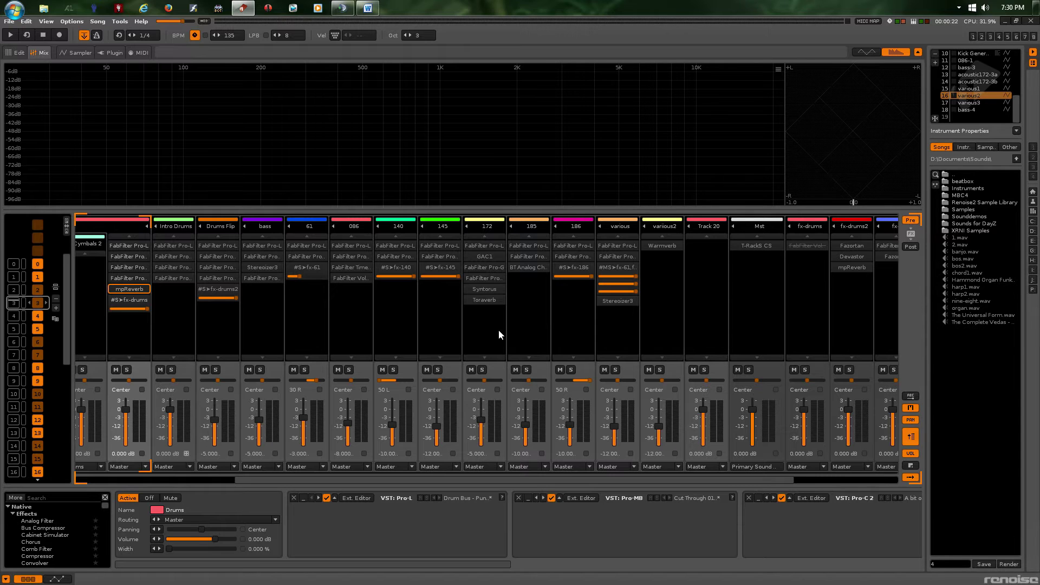
drag(460, 484, 403, 484)
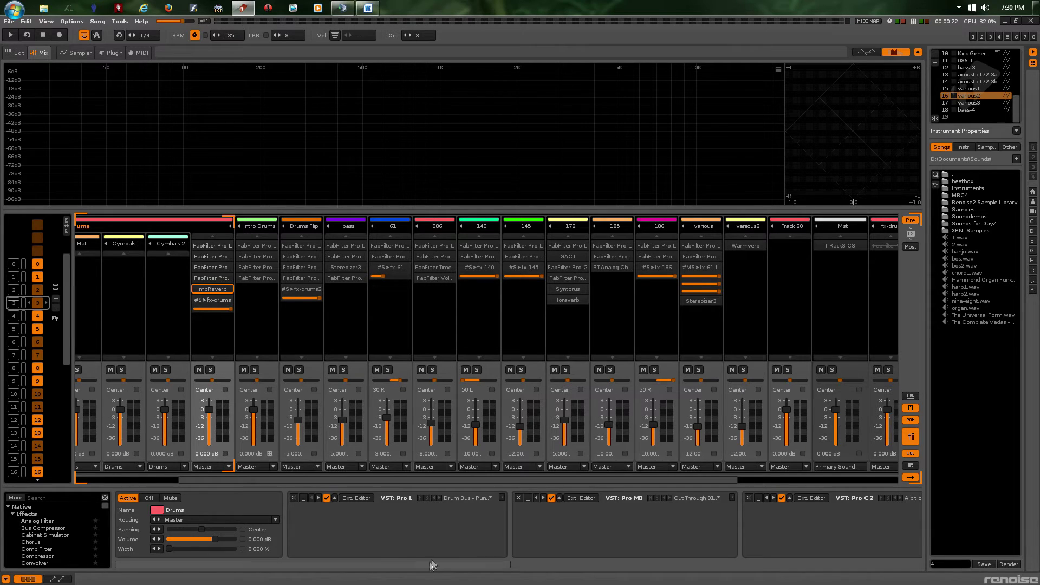
drag(444, 563, 378, 576)
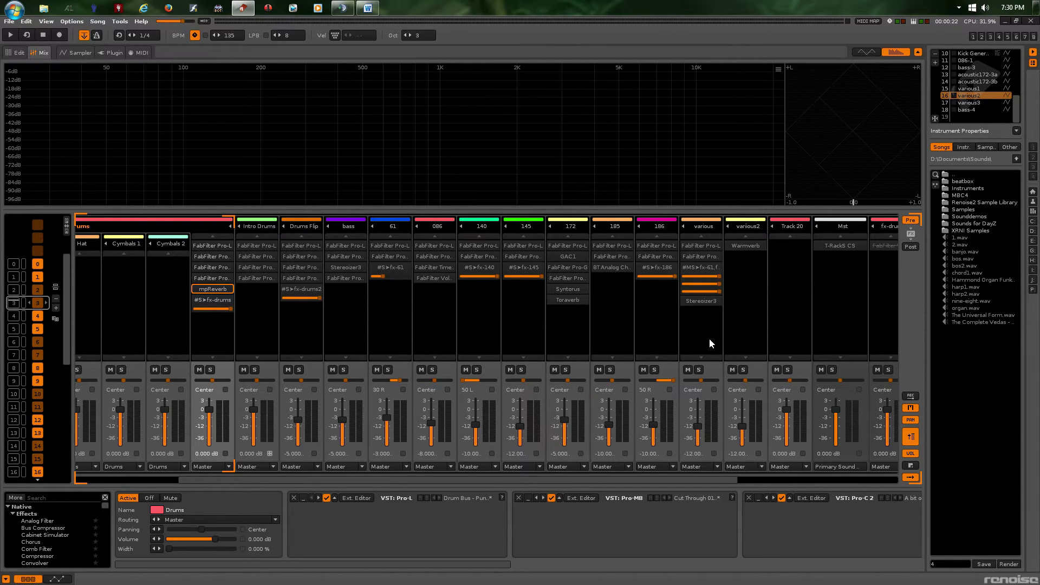
click(750, 330)
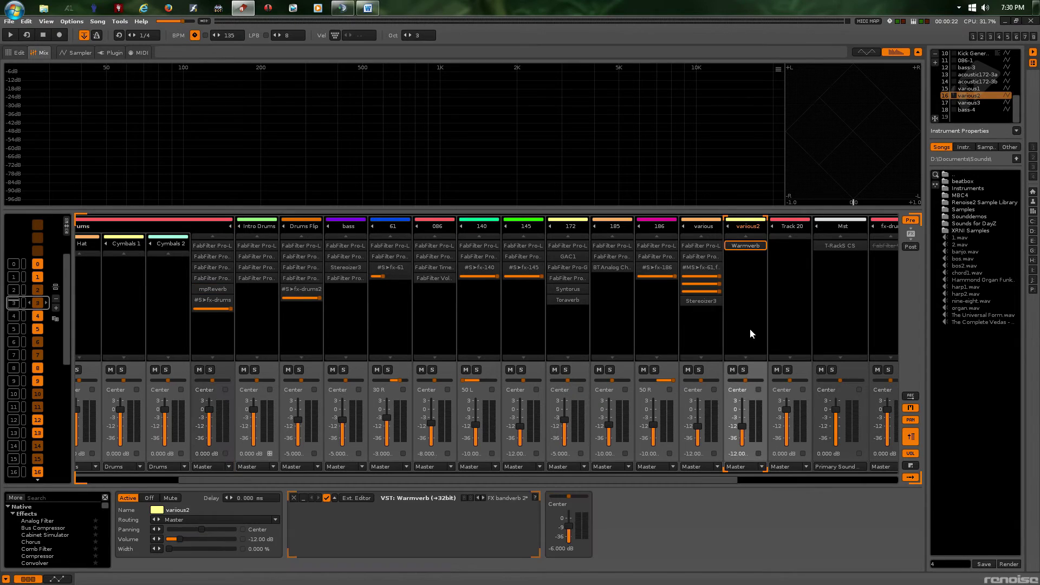
click(793, 317)
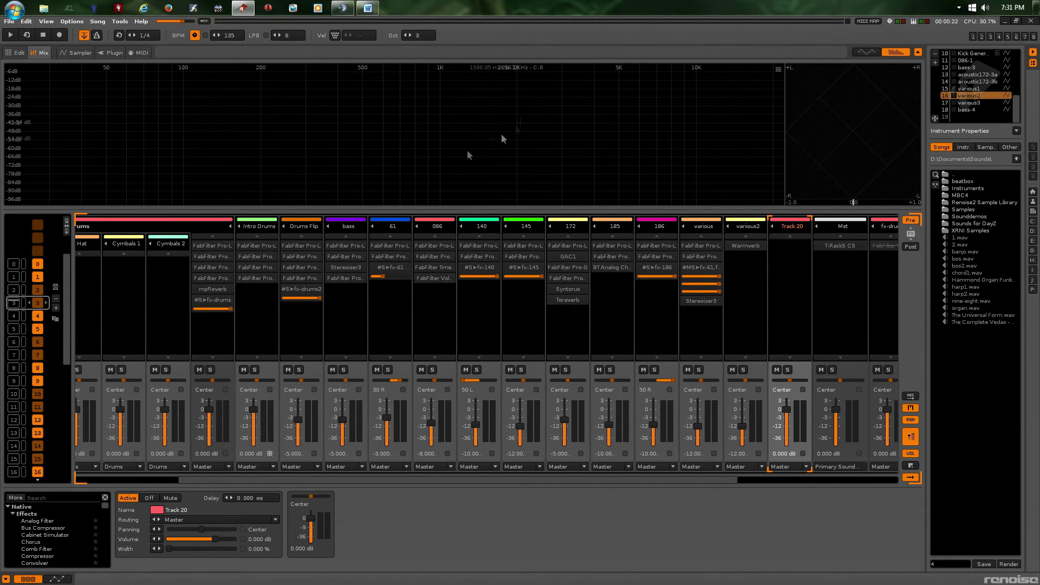
scroll(206, 474, left, 6)
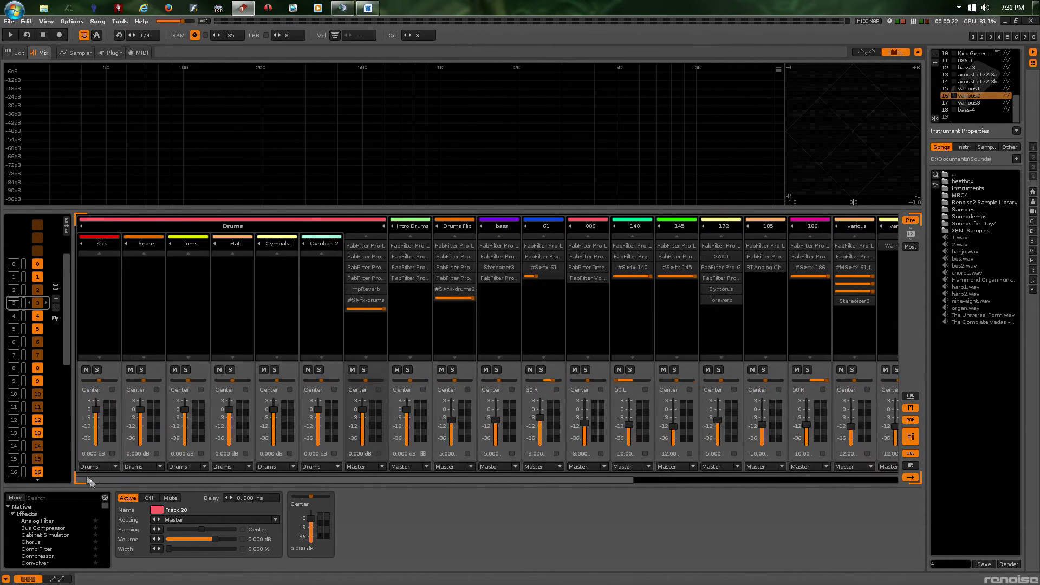
- Examine the whole pattern sequence in the pattern editor, from row 0 to row 24, and return to row 0
click(46, 35)
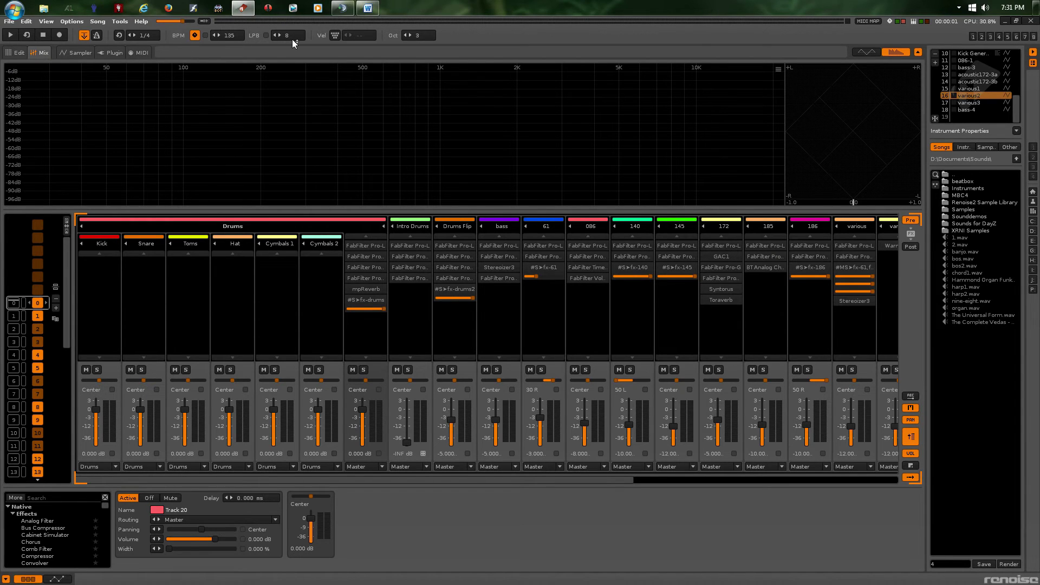
scroll(69, 306, down, 2)
click(11, 51)
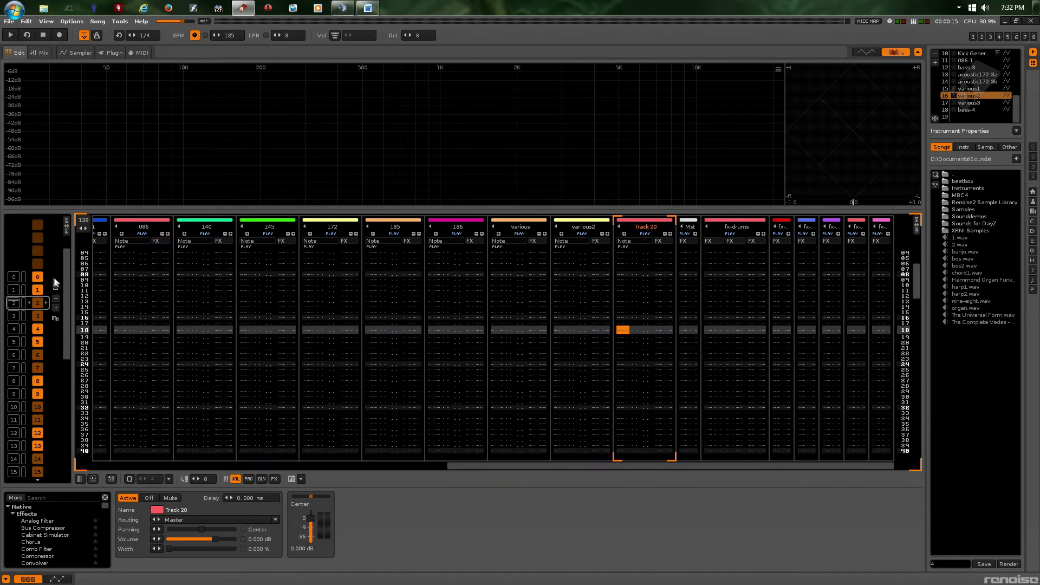
scroll(38, 316, down, 14)
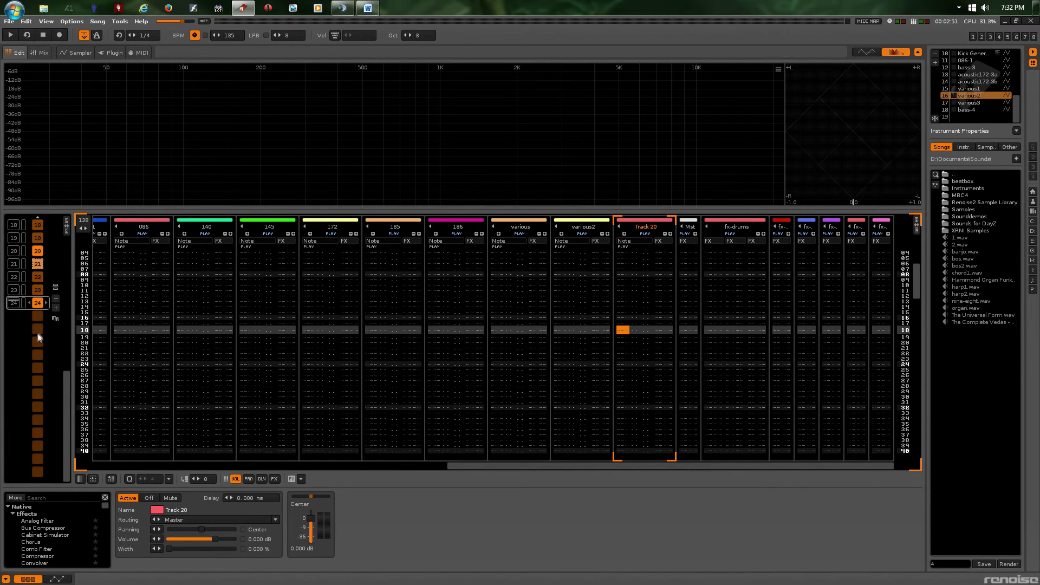
scroll(37, 333, up, 1)
scroll(39, 340, up, 15)
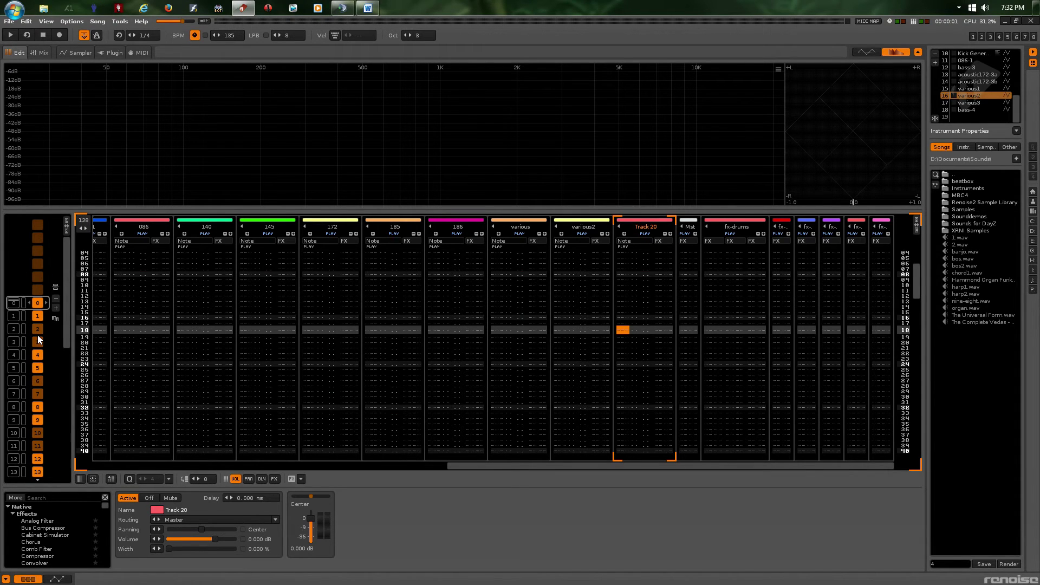
scroll(38, 335, down, 10)
scroll(38, 339, up, 10)
scroll(62, 300, down, 20)
scroll(63, 299, up, 20)
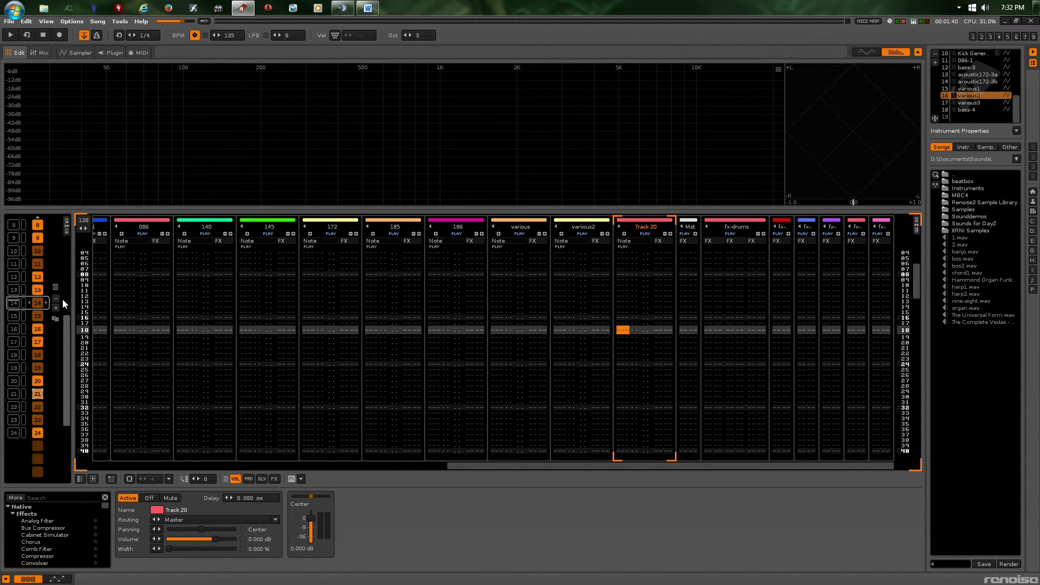
scroll(63, 299, up, 2)
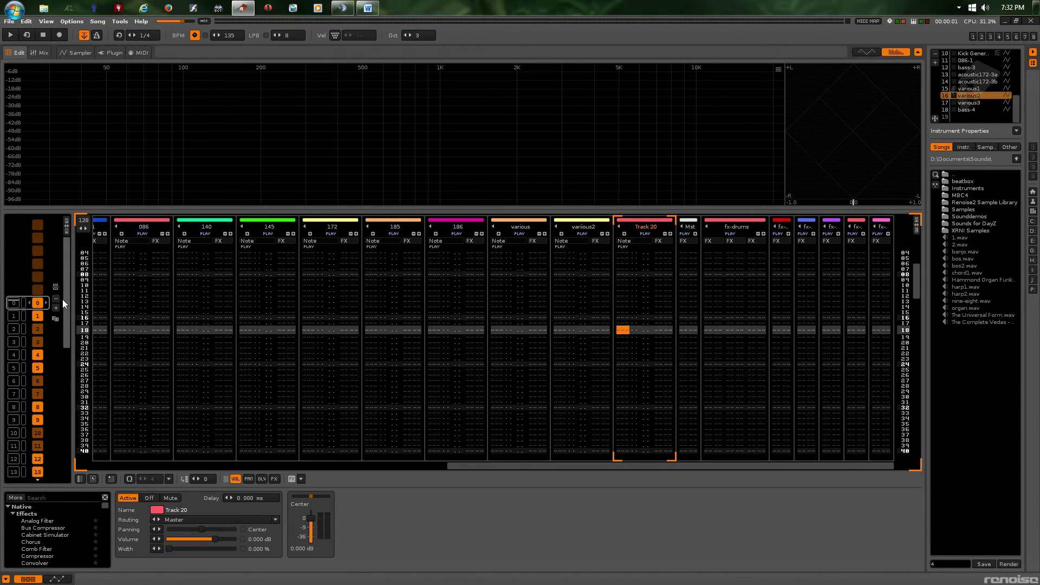
- Play the song from sequence row 0 while viewing the mixer, and bring the Drums tracks into view in the pattern editor
click(44, 52)
key(space)
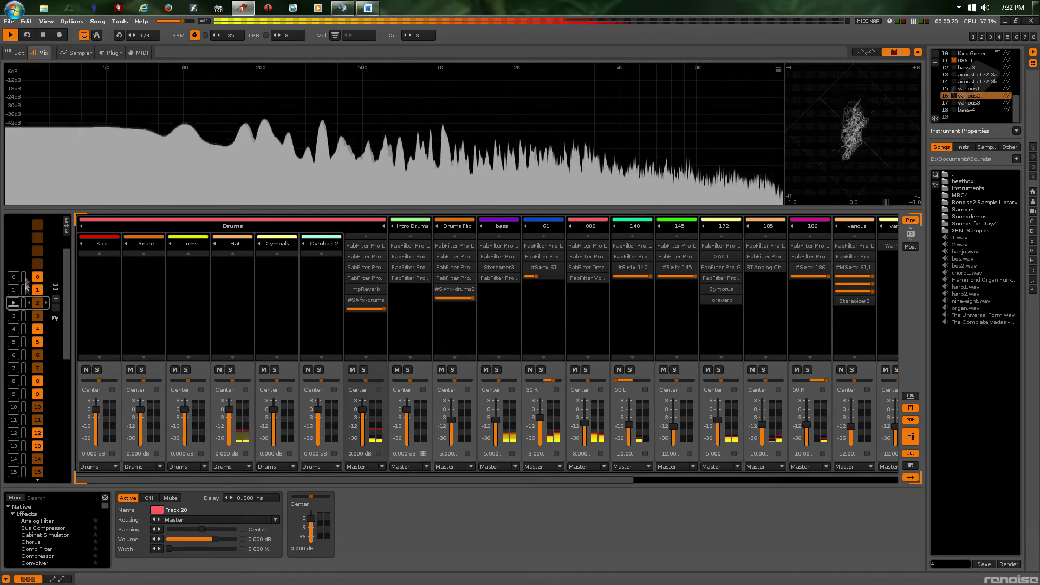
click(17, 52)
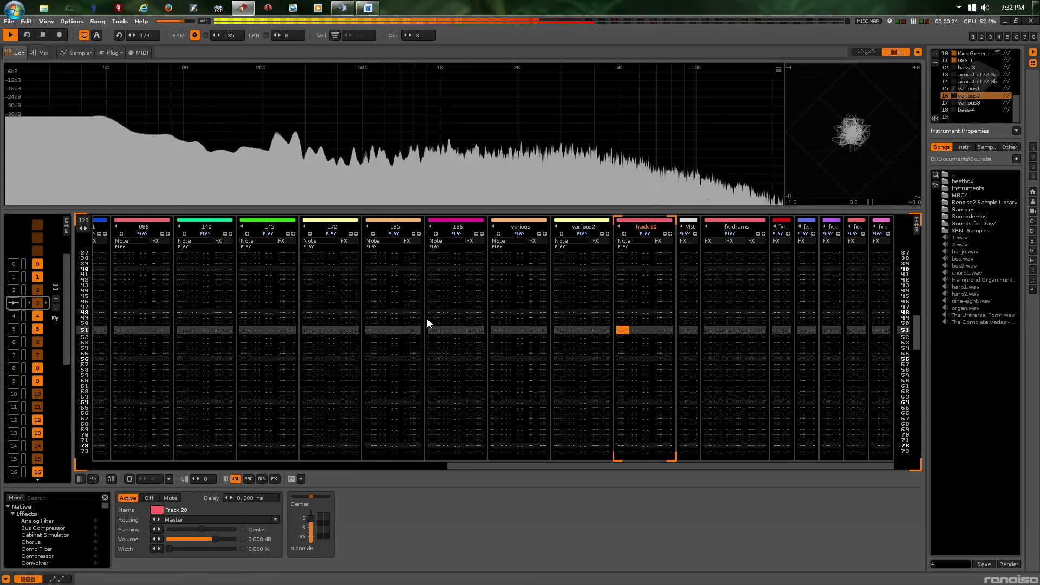
drag(514, 466, 142, 467)
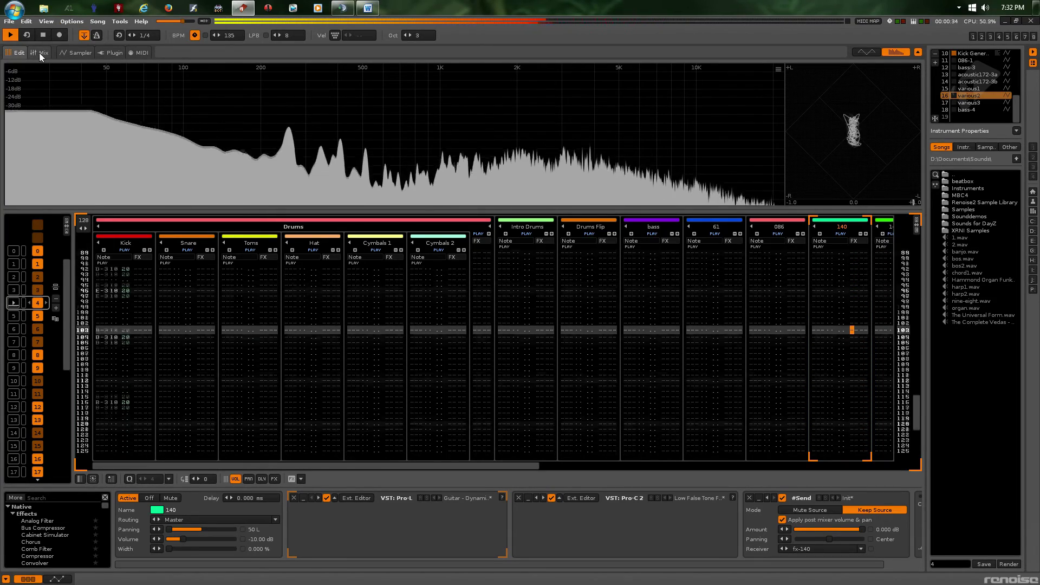
- Watch the mixer while the song plays through to sequence row 23, and stop playback there
click(40, 53)
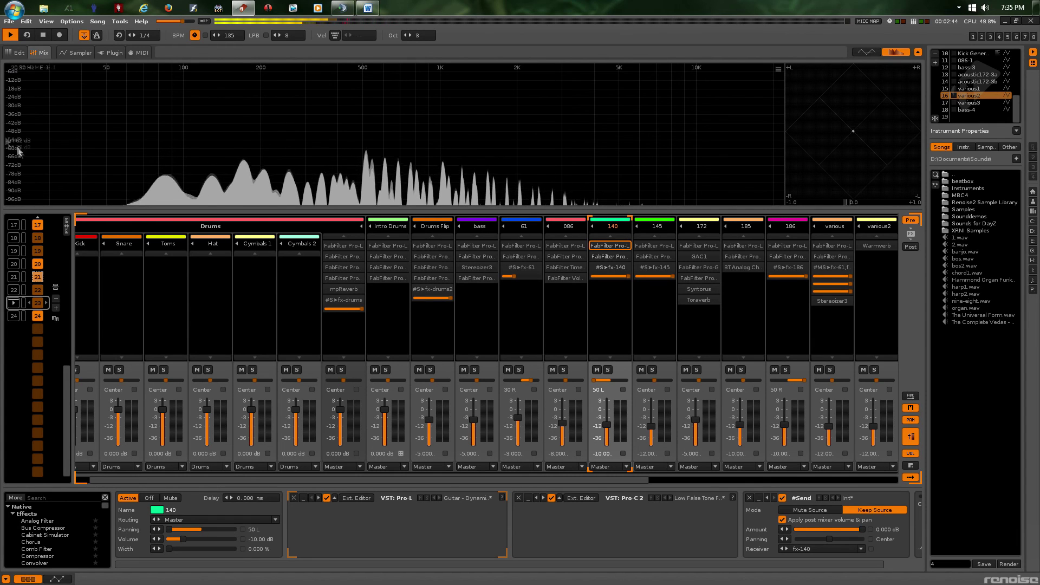
click(42, 35)
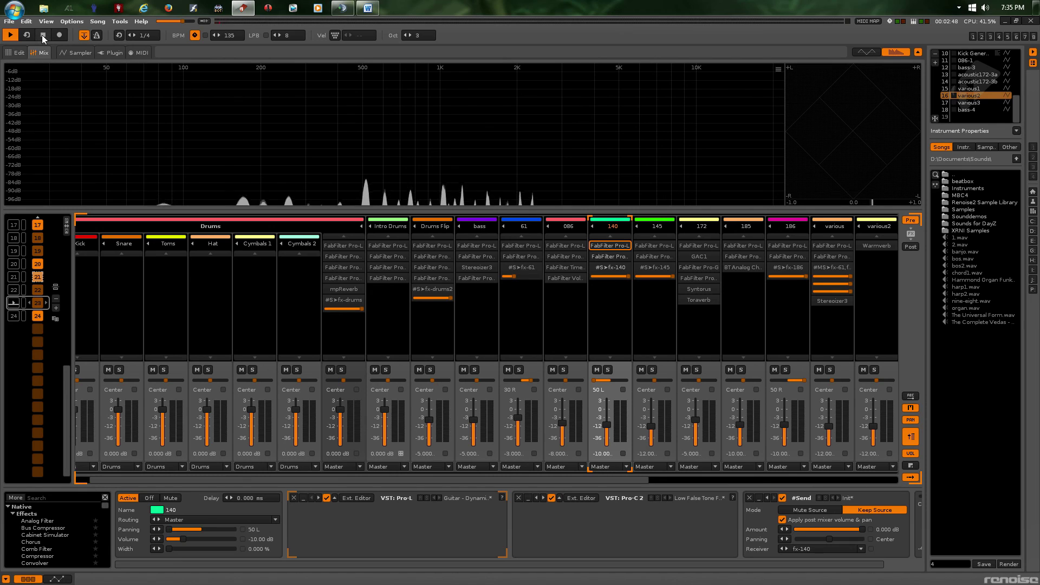
click(43, 36)
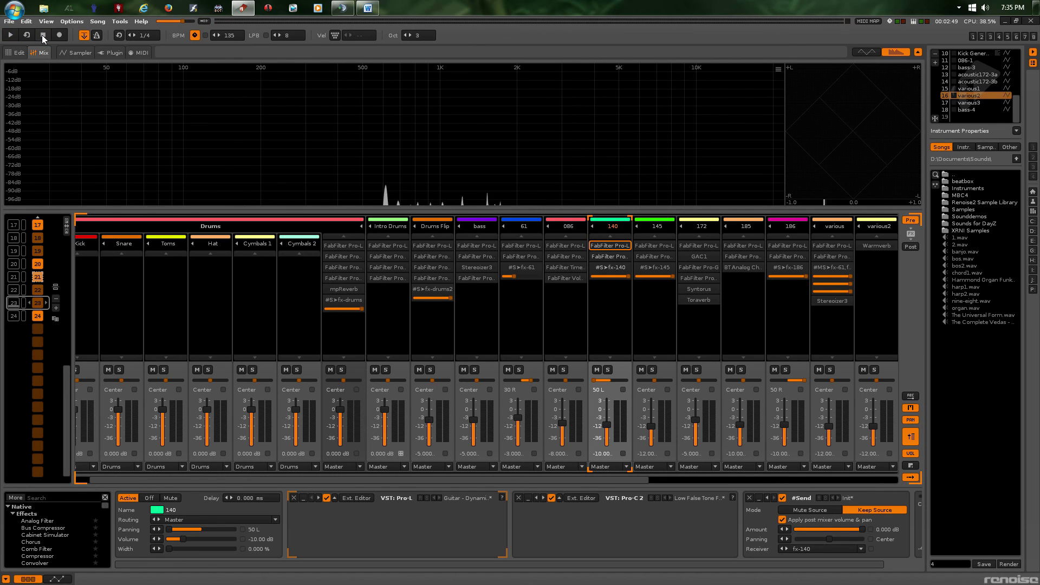